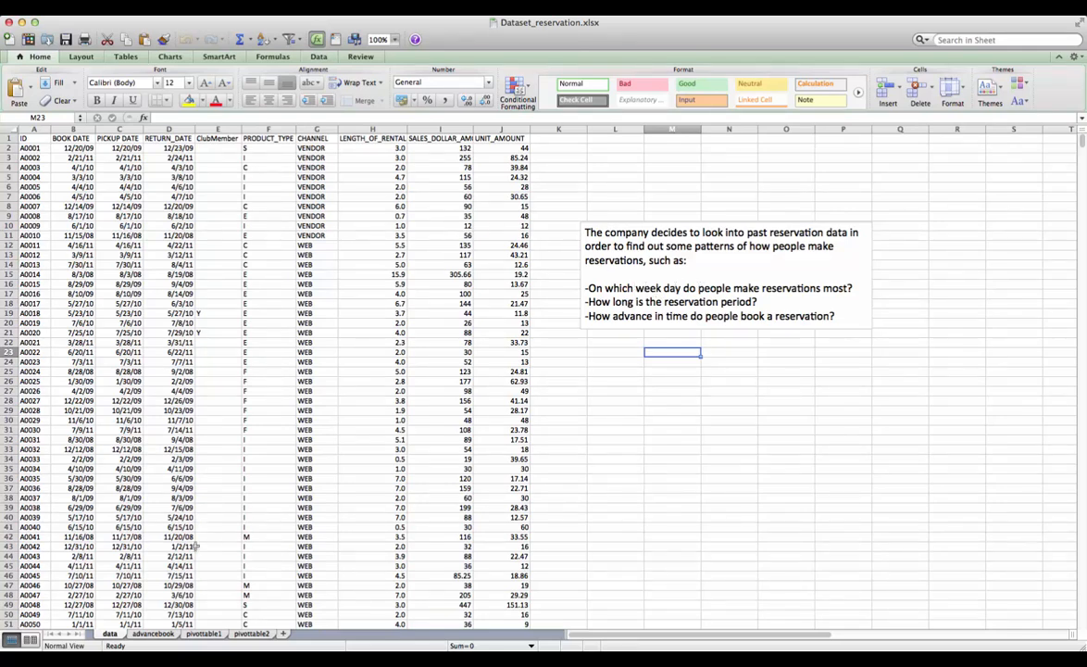
Examine the formulas behind the Day of Pickup, Day of Reservation and Advance booking columns on the advancebook sheet.
{"action": "left_click", "coordinate": [153, 634]}
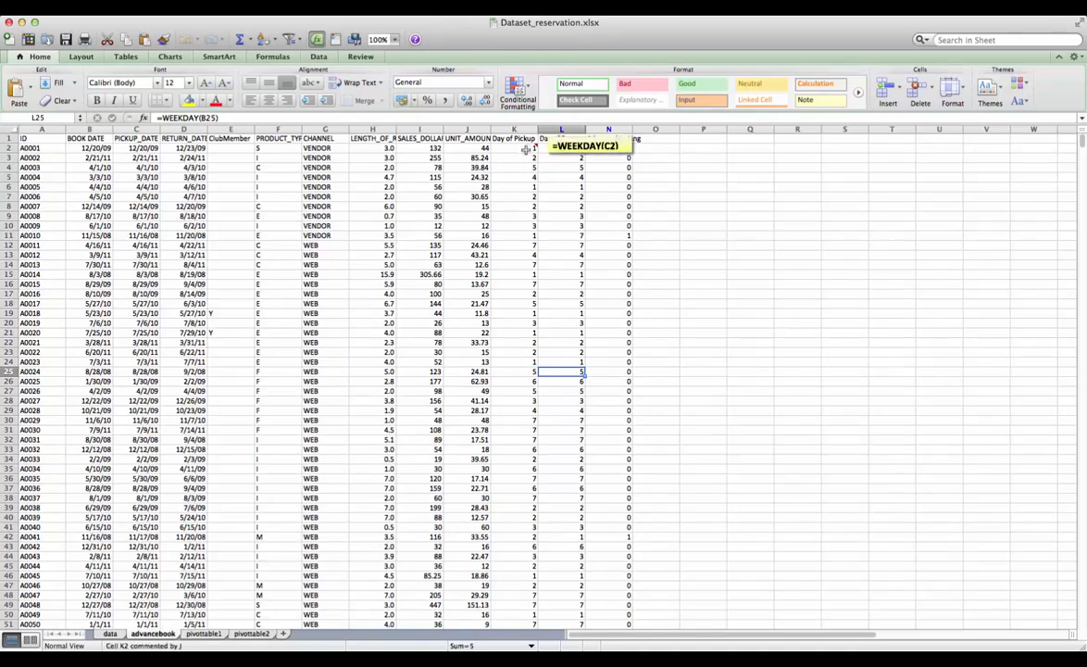
{"action": "mouse_move", "coordinate": [519, 149]}
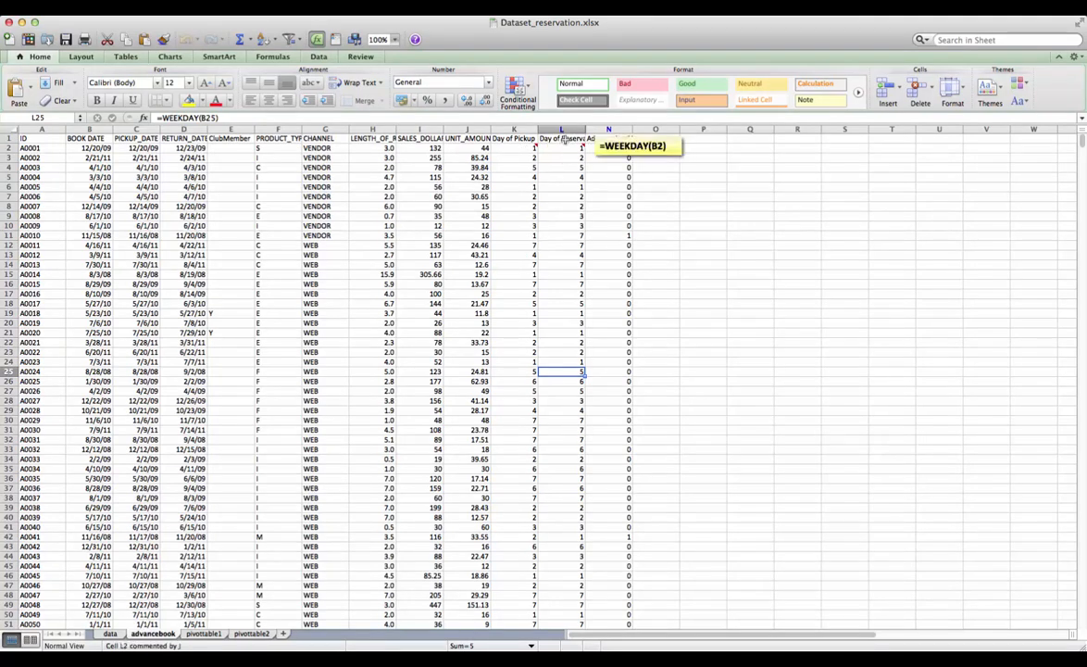
{"action": "mouse_move", "coordinate": [568, 148]}
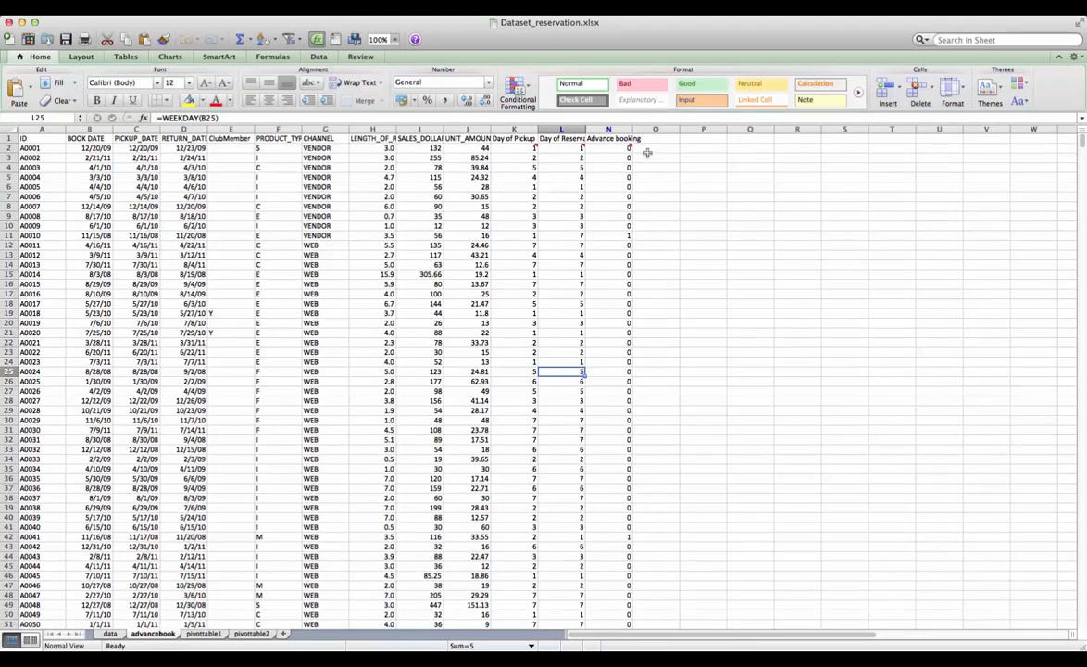
{"action": "mouse_move", "coordinate": [613, 149]}
{"action": "left_click", "coordinate": [606, 157]}
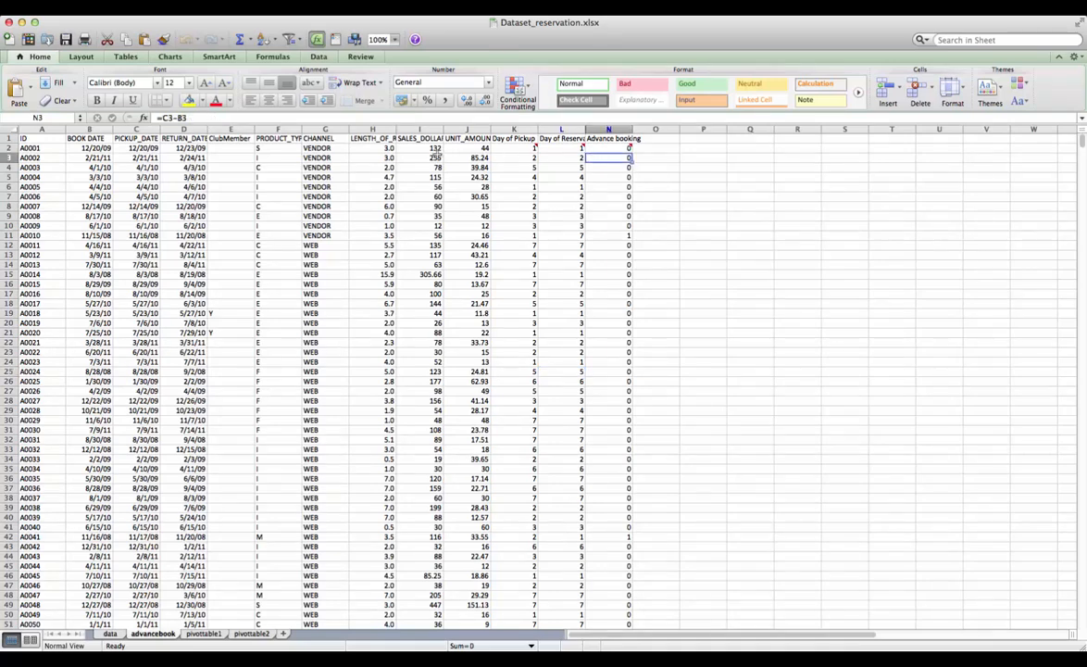
Create a manual PivotTable on a new worksheet from the advancebook range A1:N1621 and move its builder closer to the layout.
{"action": "left_click", "coordinate": [169, 56]}
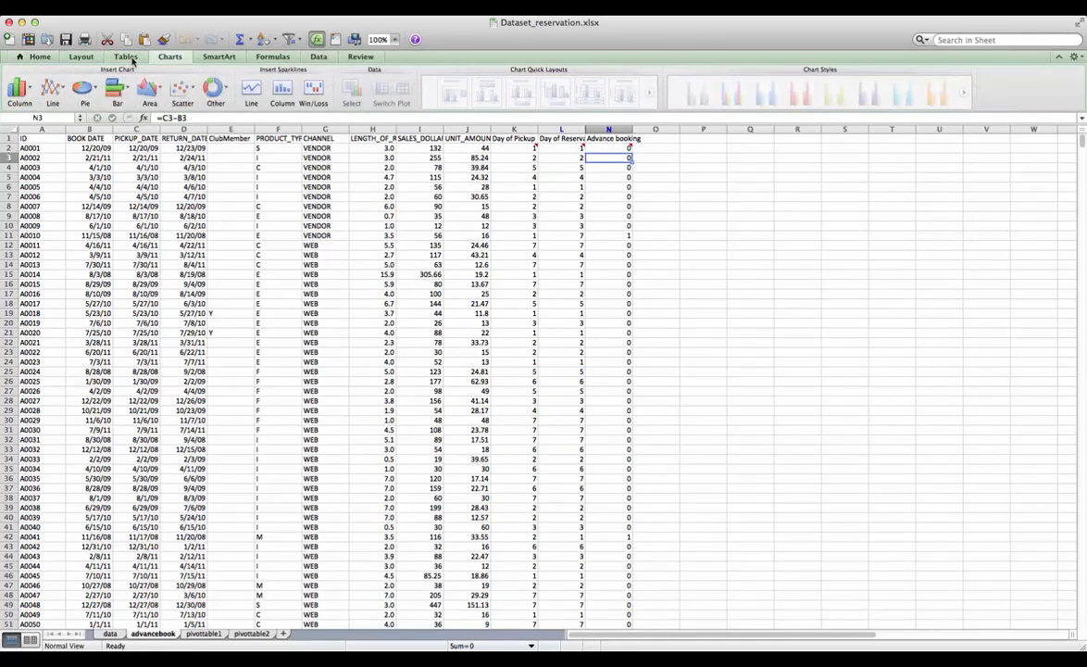
{"action": "left_click", "coordinate": [302, 57]}
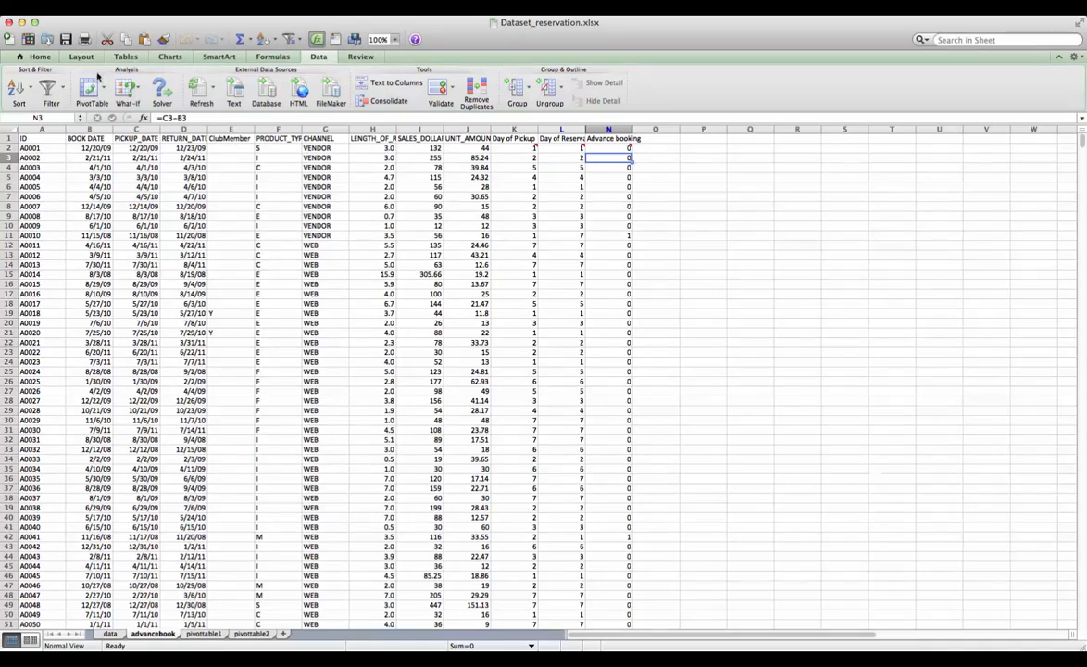
{"action": "left_click", "coordinate": [105, 93]}
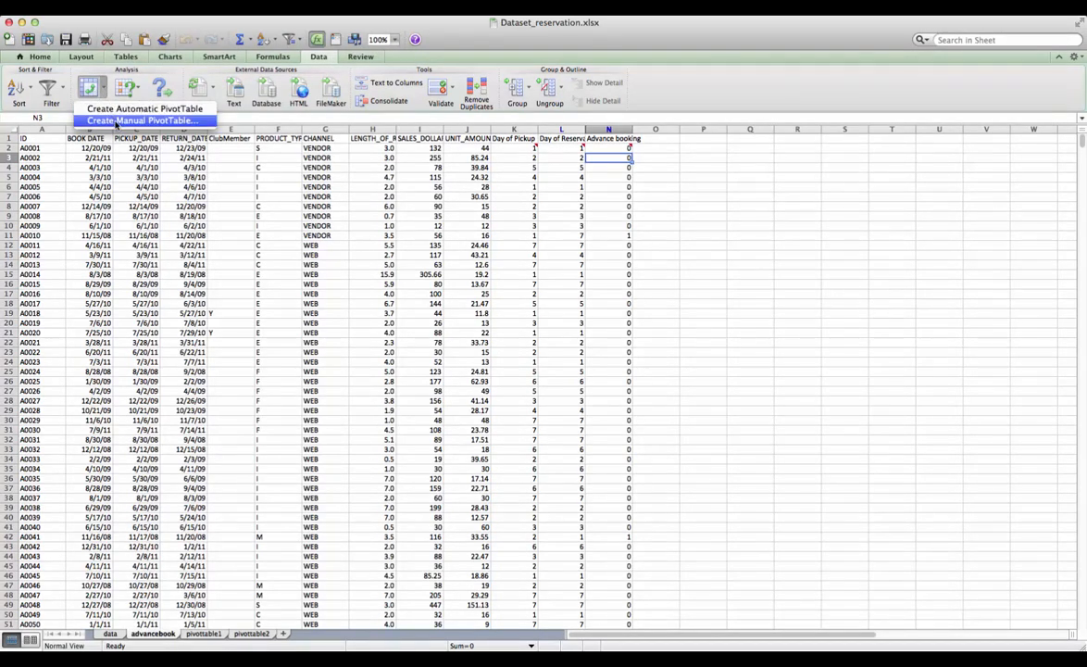
{"action": "left_click", "coordinate": [118, 121]}
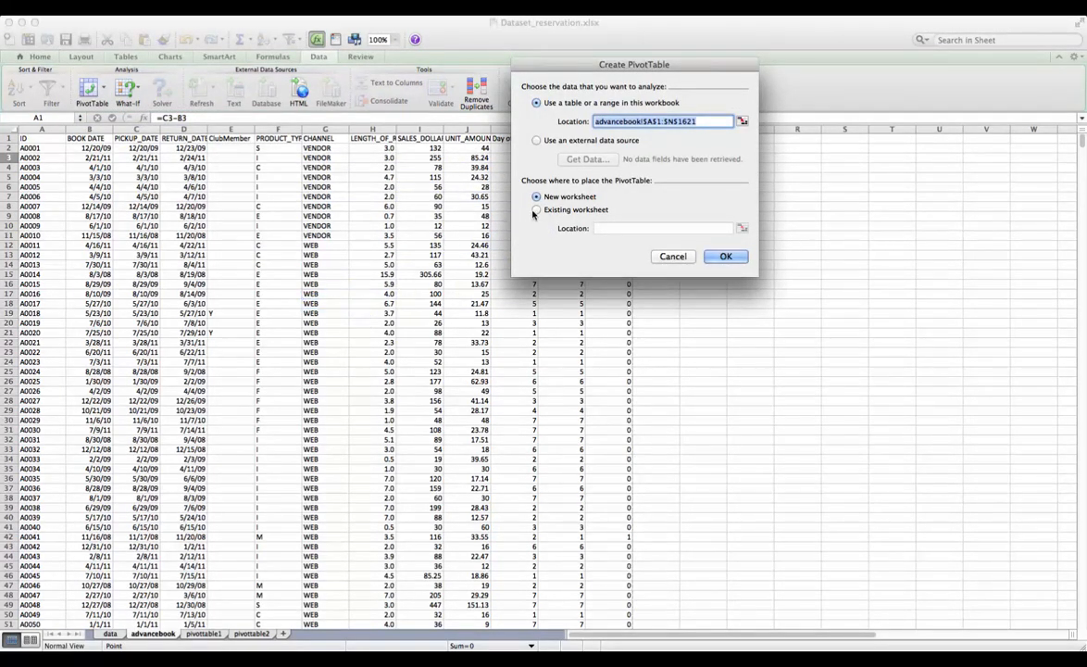
{"action": "left_click", "coordinate": [726, 257]}
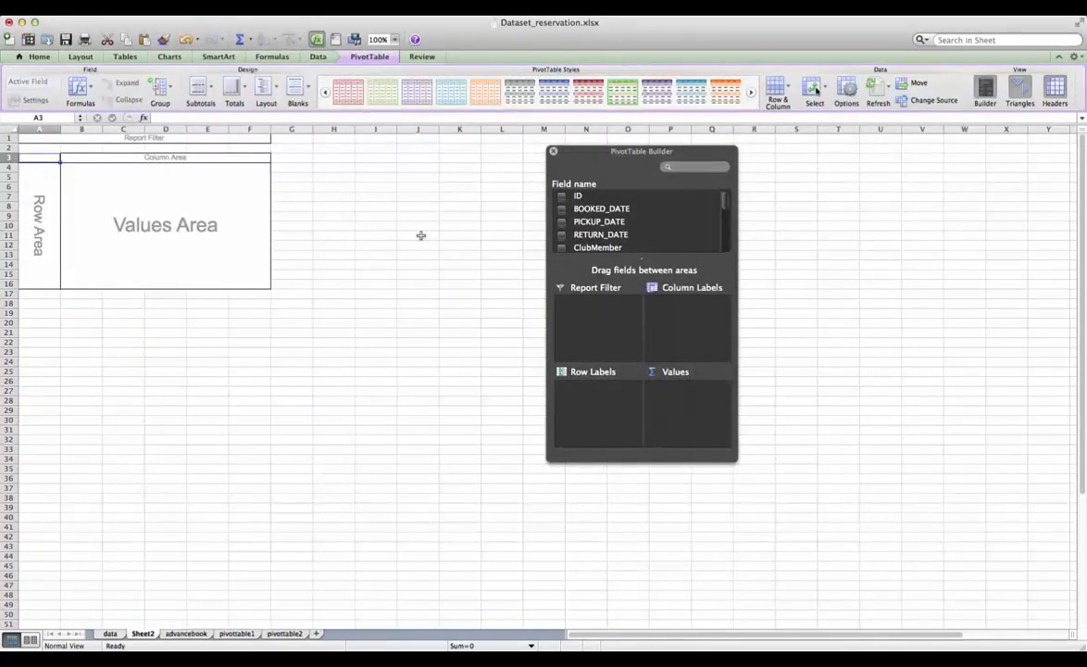
{"action": "left_click_drag", "start_coordinate": [586, 158], "coordinate": [430, 155]}
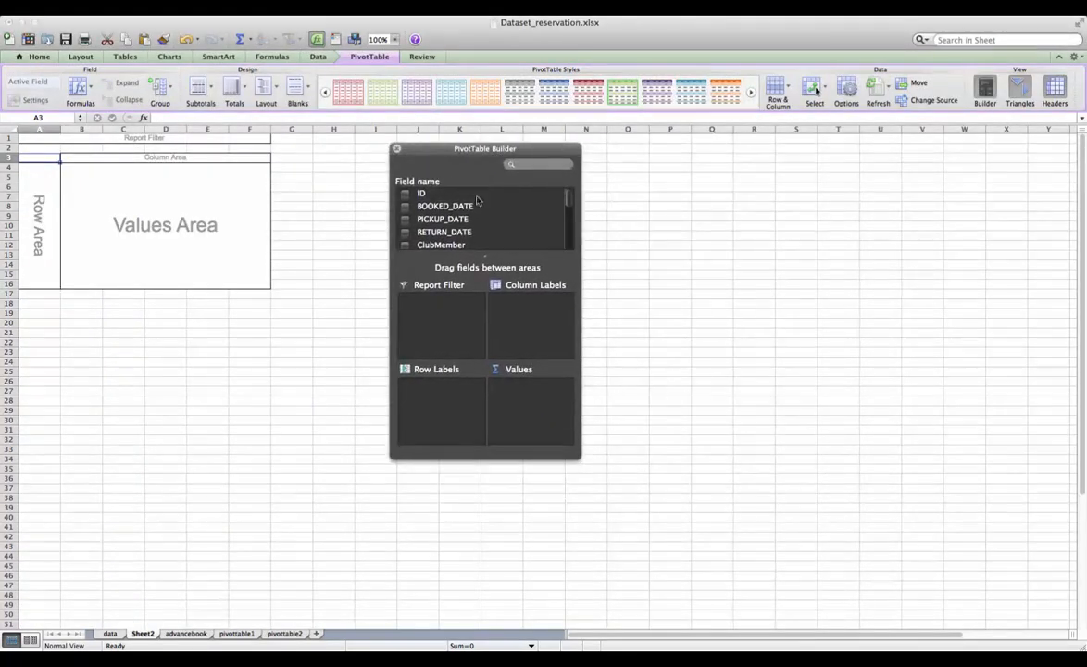
Add Day of Reservation to the pivot table as both the row labels and the values field.
{"action": "left_click_drag", "start_coordinate": [569, 198], "coordinate": [571, 243]}
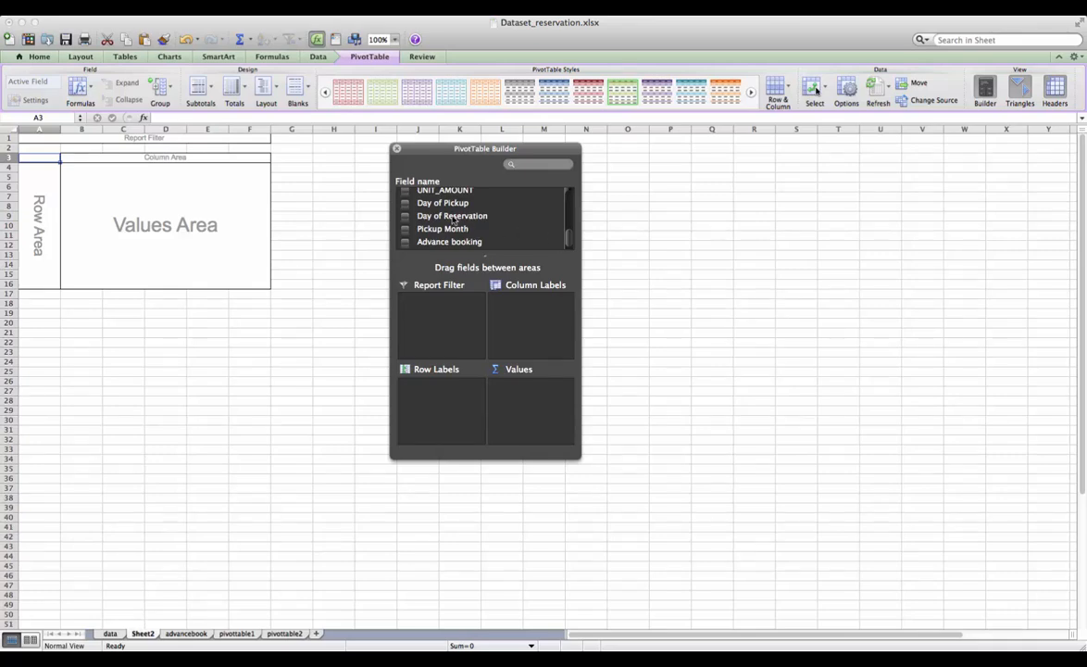
{"action": "left_click", "coordinate": [419, 217]}
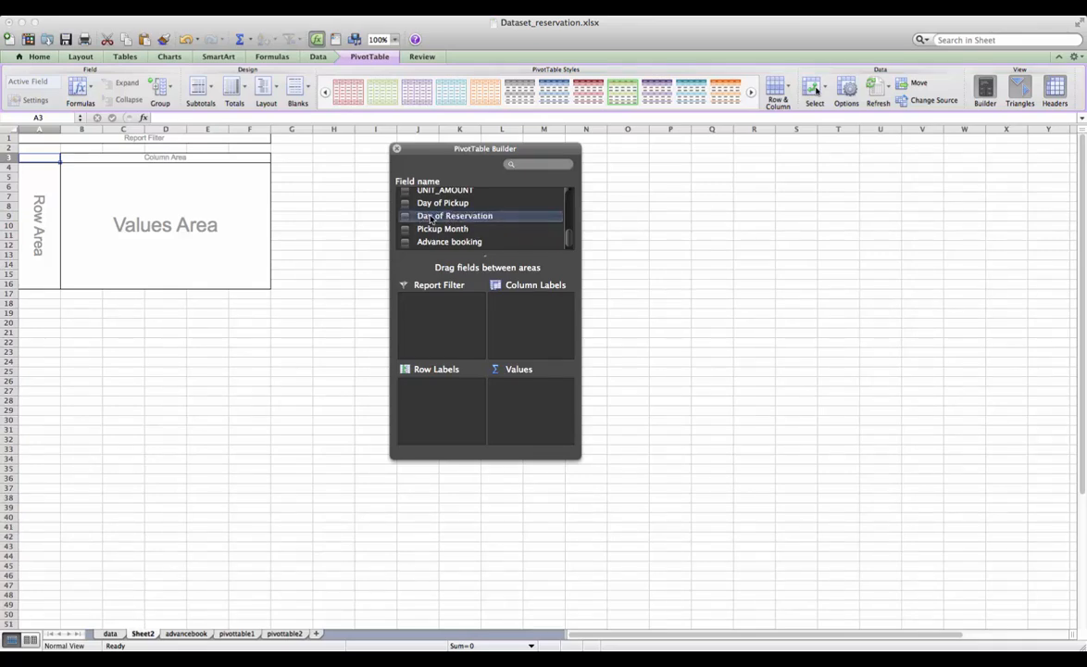
{"action": "left_click_drag", "start_coordinate": [431, 219], "coordinate": [442, 400]}
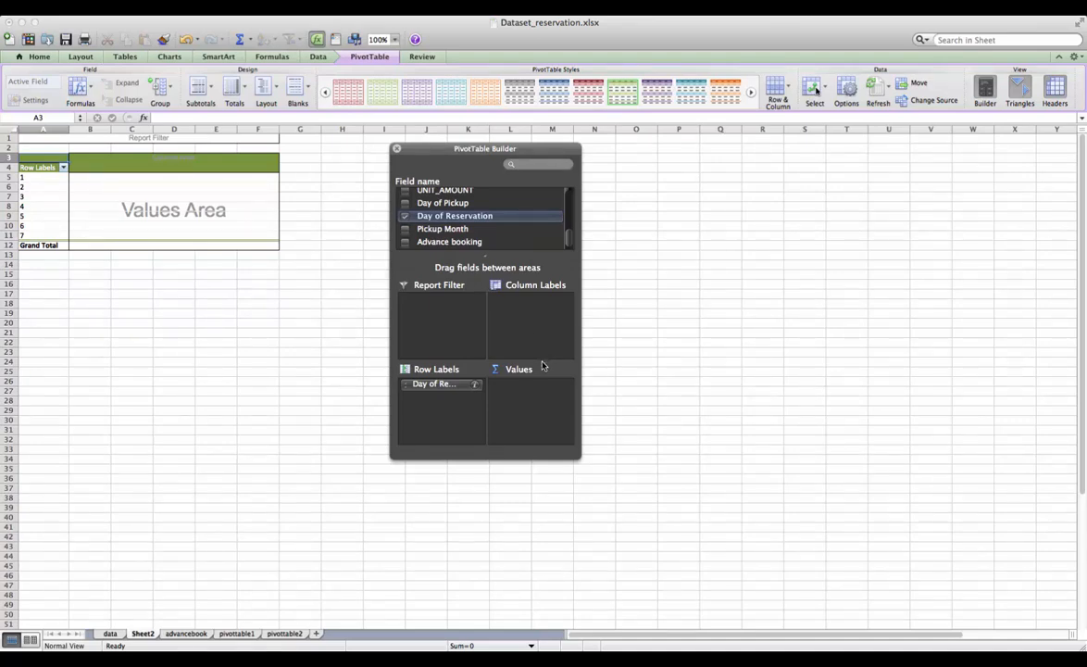
{"action": "left_click_drag", "start_coordinate": [424, 215], "coordinate": [530, 390]}
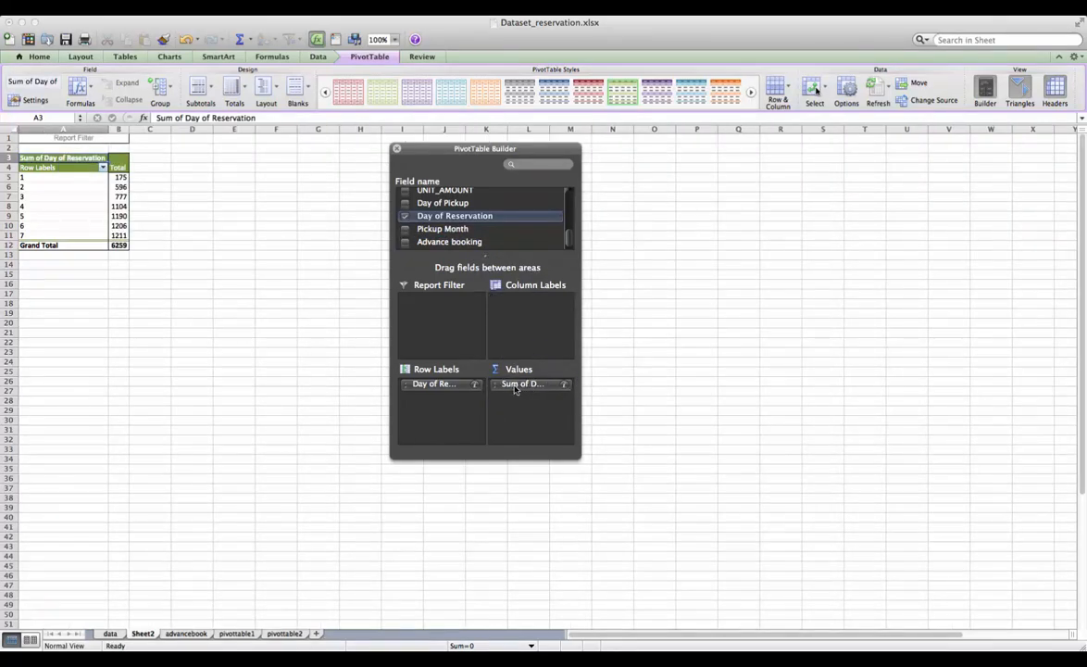
Summarize the Day of Reservation values field by Count.
{"action": "left_click", "coordinate": [564, 387]}
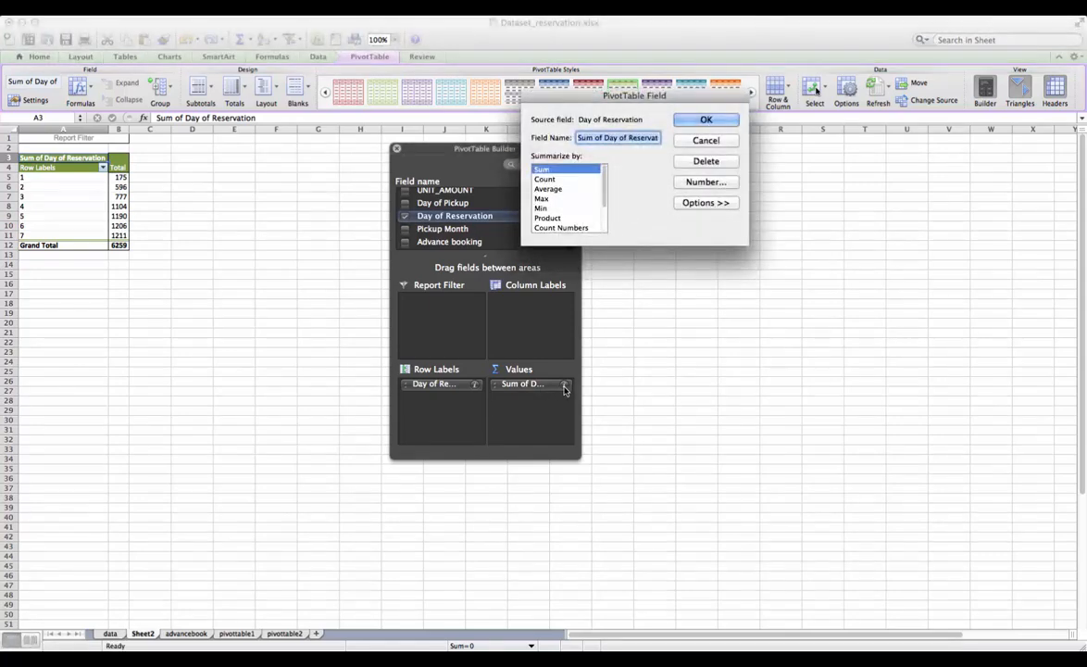
{"action": "mouse_move", "coordinate": [604, 182]}
{"action": "left_mouse_down"}
{"action": "mouse_move", "coordinate": [604, 204]}
{"action": "mouse_move", "coordinate": [604, 174]}
{"action": "left_mouse_up"}
{"action": "left_click", "coordinate": [556, 179]}
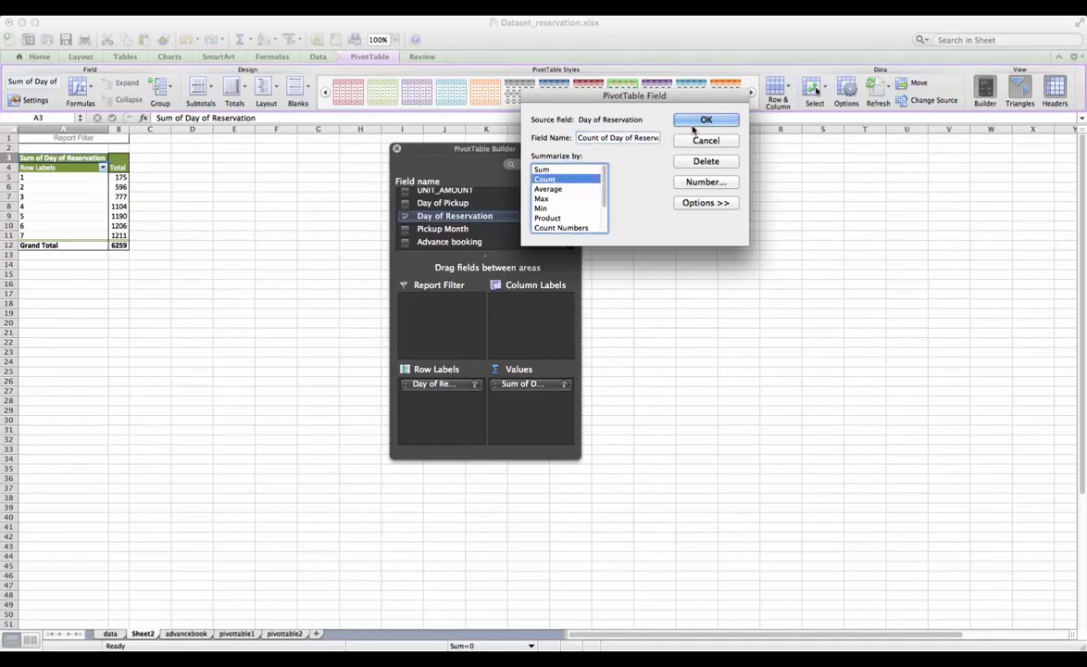
{"action": "left_click", "coordinate": [701, 122]}
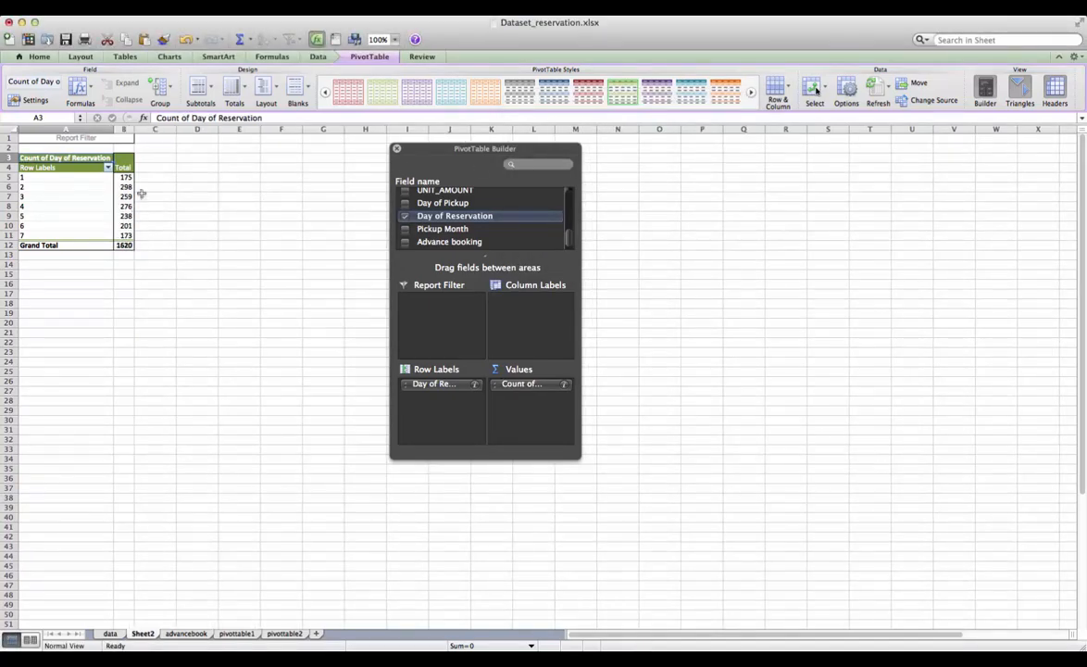
Widen the Total column and apply orange solid-fill data bars to the reservation counts in B5:B11.
{"action": "left_click_drag", "start_coordinate": [134, 129], "coordinate": [157, 132]}
{"action": "left_click_drag", "start_coordinate": [142, 177], "coordinate": [139, 235]}
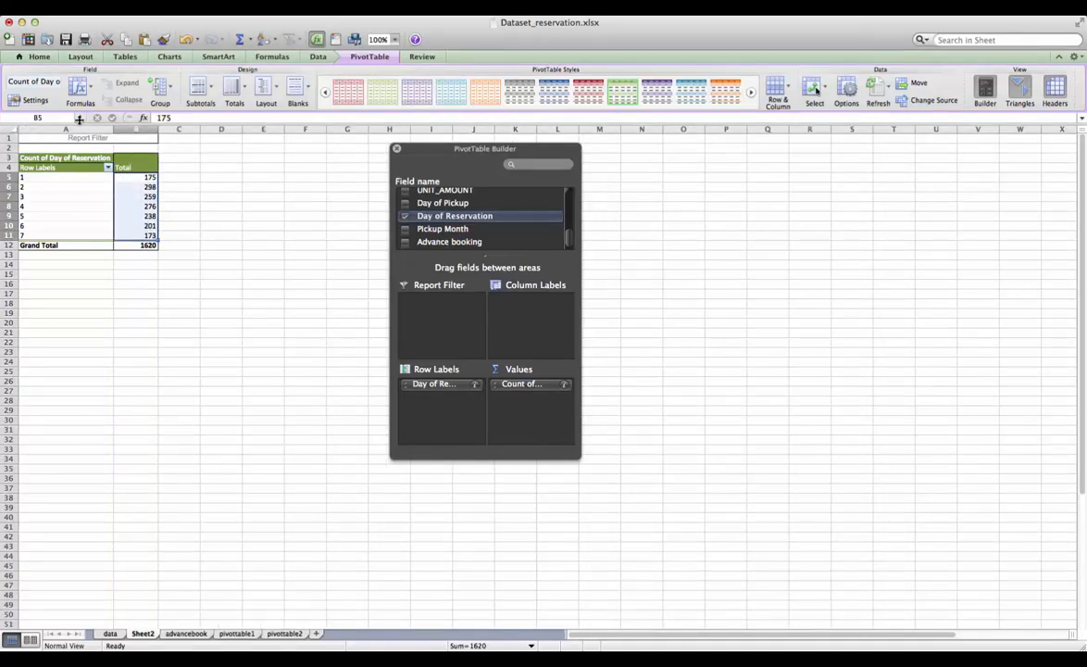
{"action": "left_click", "coordinate": [36, 57]}
{"action": "left_click", "coordinate": [526, 88]}
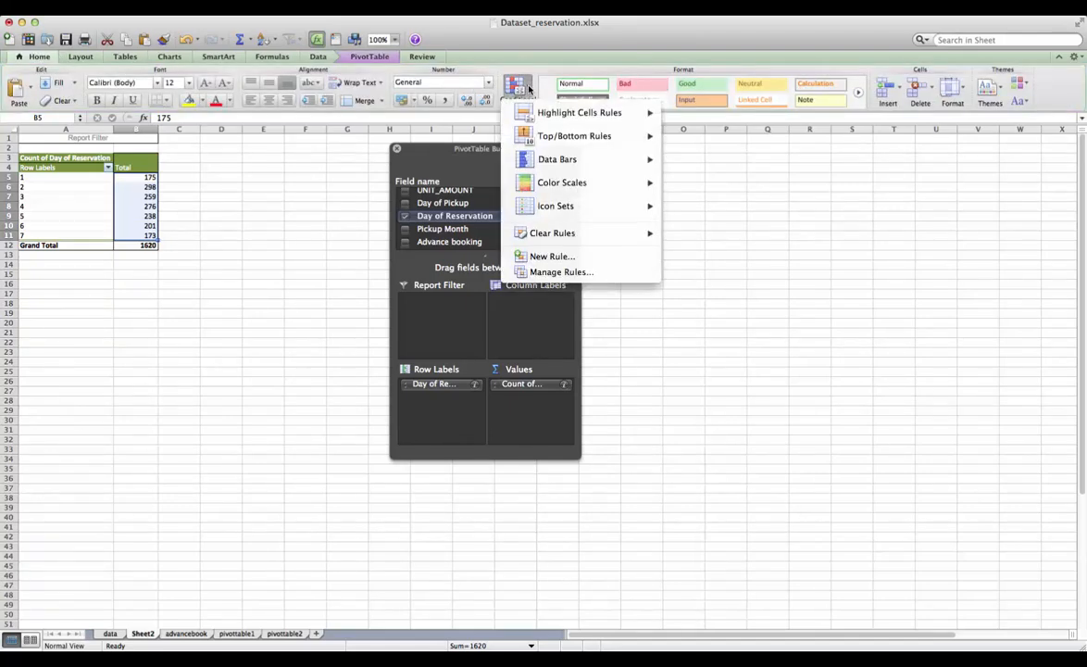
{"action": "mouse_move", "coordinate": [569, 170]}
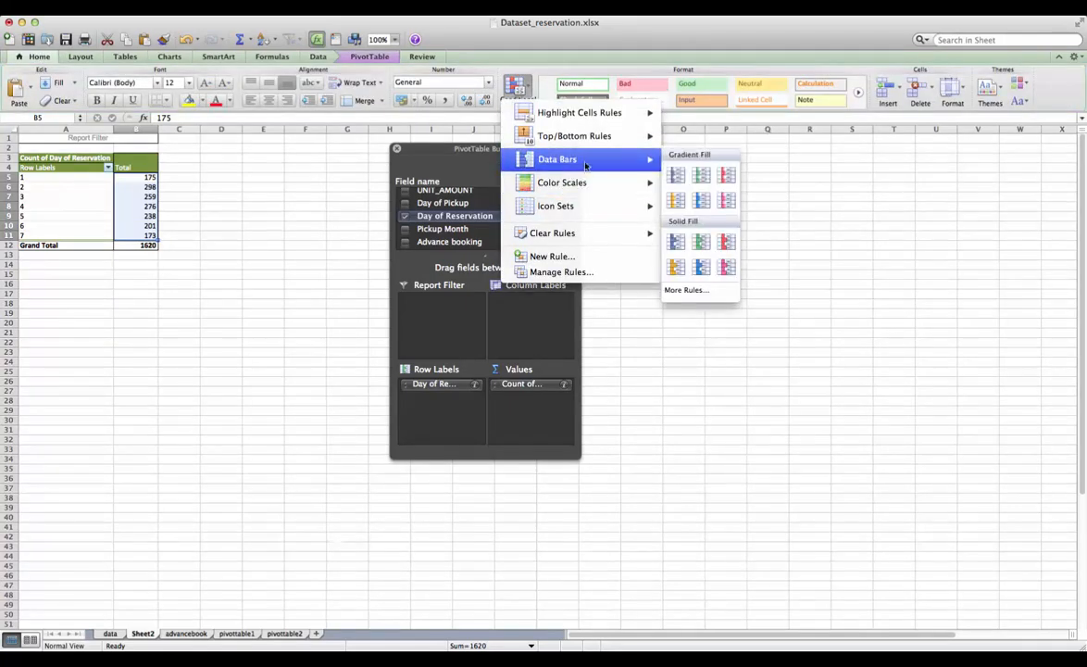
{"action": "left_click", "coordinate": [677, 268]}
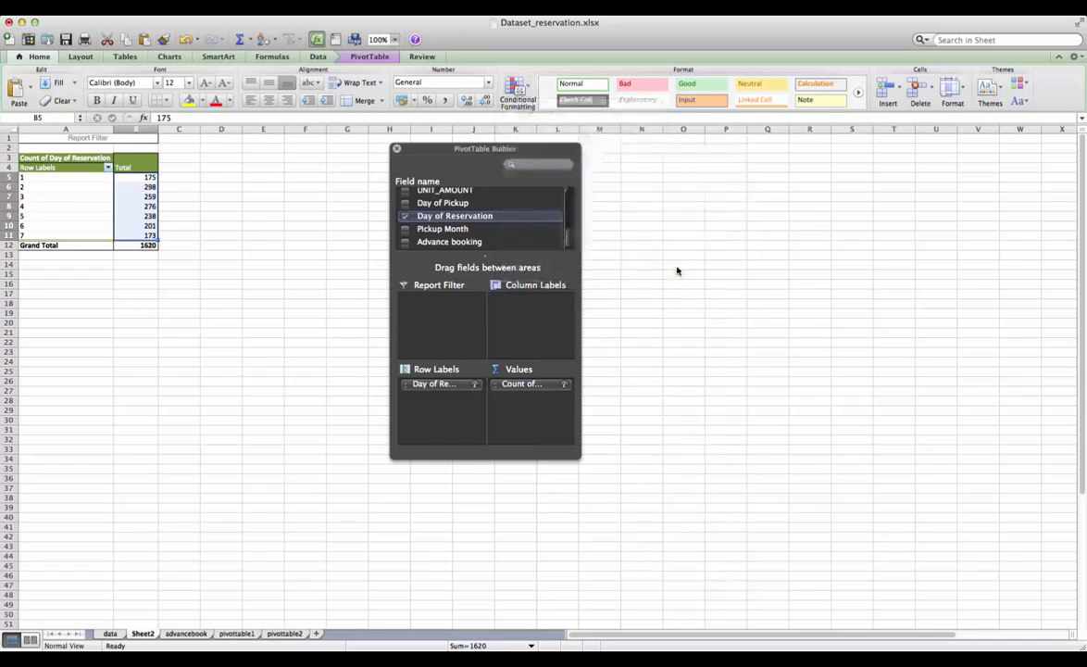
{"action": "left_click_drag", "start_coordinate": [159, 133], "coordinate": [185, 135]}
{"action": "left_click", "coordinate": [267, 235]}
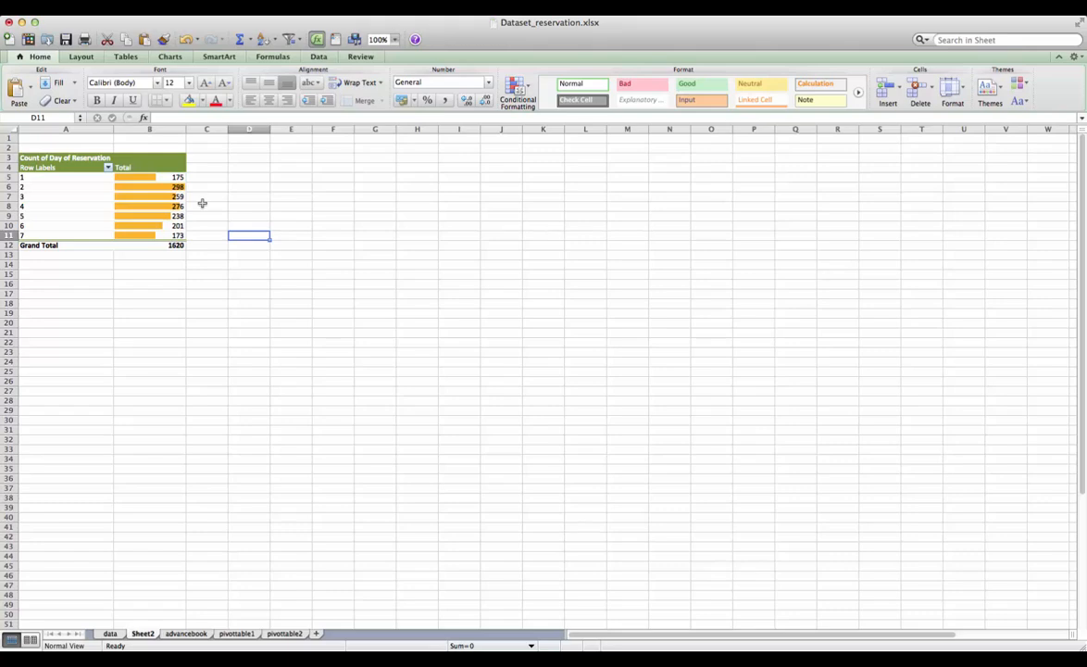
Remove Day of Reservation from the pivot table and add Advance booking as the row labels.
{"action": "left_click", "coordinate": [144, 186]}
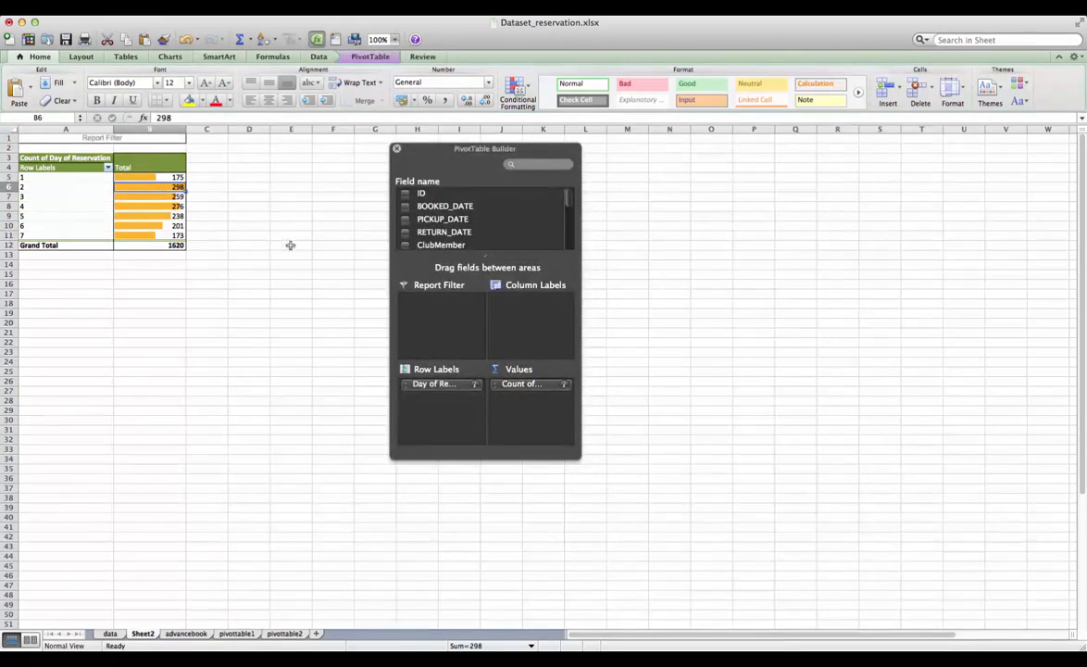
{"action": "left_click_drag", "start_coordinate": [583, 457], "coordinate": [626, 474]}
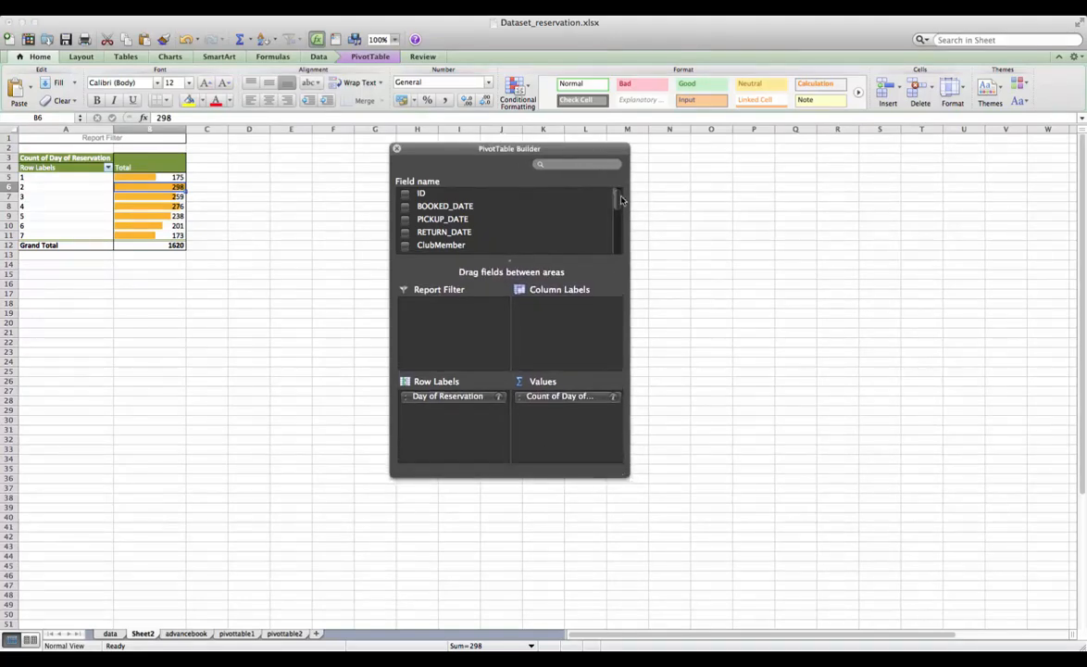
{"action": "left_click_drag", "start_coordinate": [619, 203], "coordinate": [617, 236]}
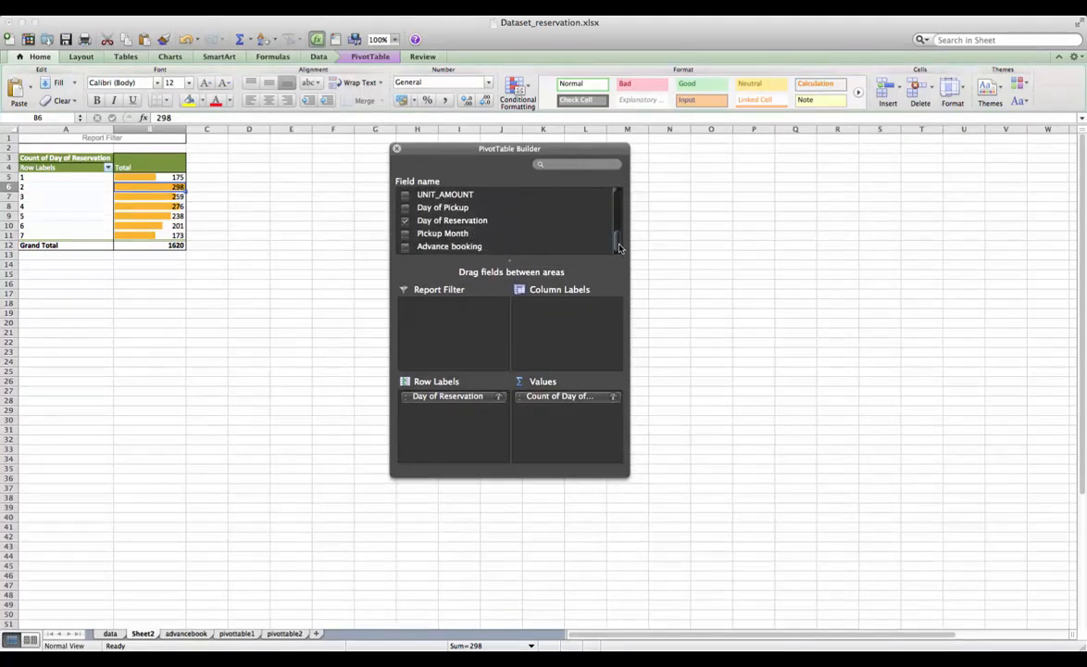
{"action": "left_click", "coordinate": [407, 221]}
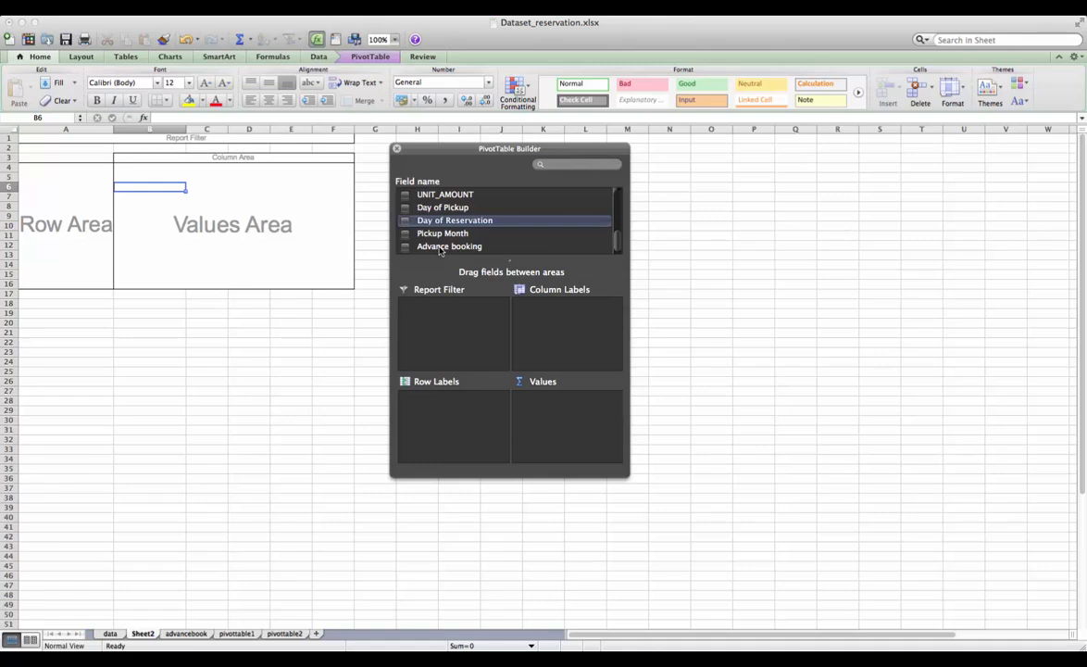
{"action": "left_click_drag", "start_coordinate": [441, 248], "coordinate": [451, 408]}
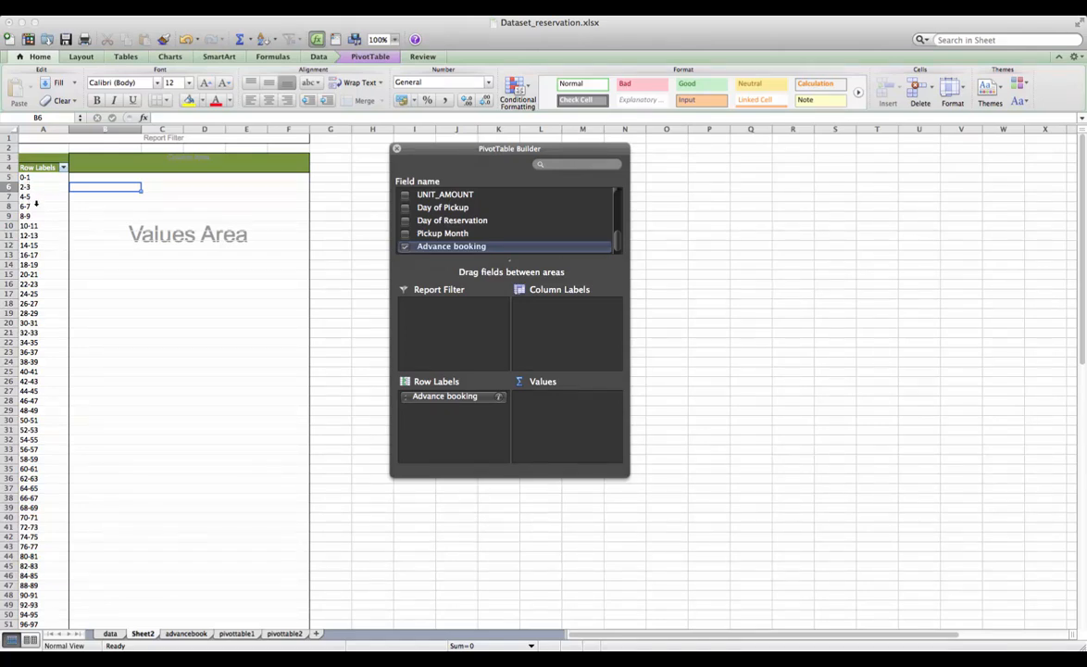
Group the Advance booking row labels in intervals of 2 and add Advance booking to the values area.
{"action": "right_click", "coordinate": [36, 208]}
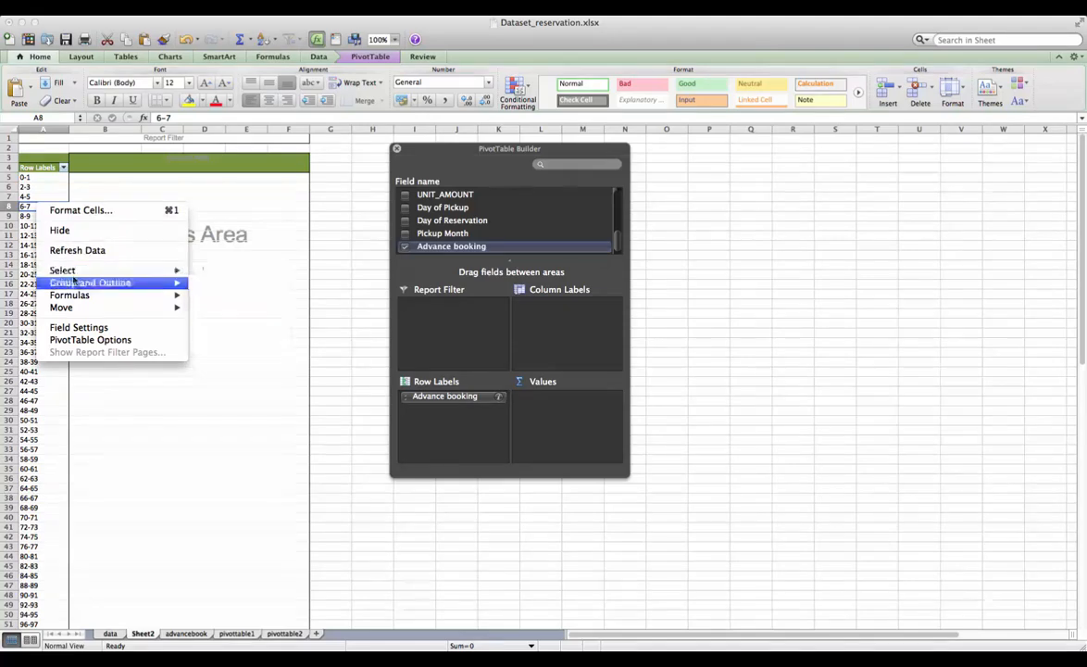
{"action": "mouse_move", "coordinate": [79, 284]}
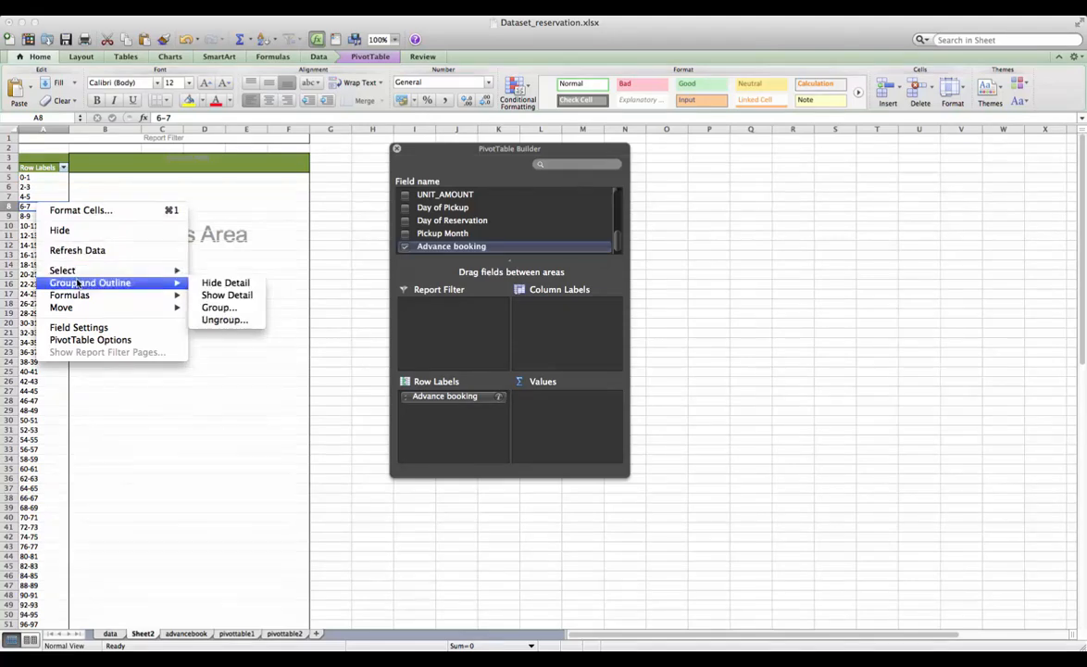
{"action": "left_click", "coordinate": [225, 308]}
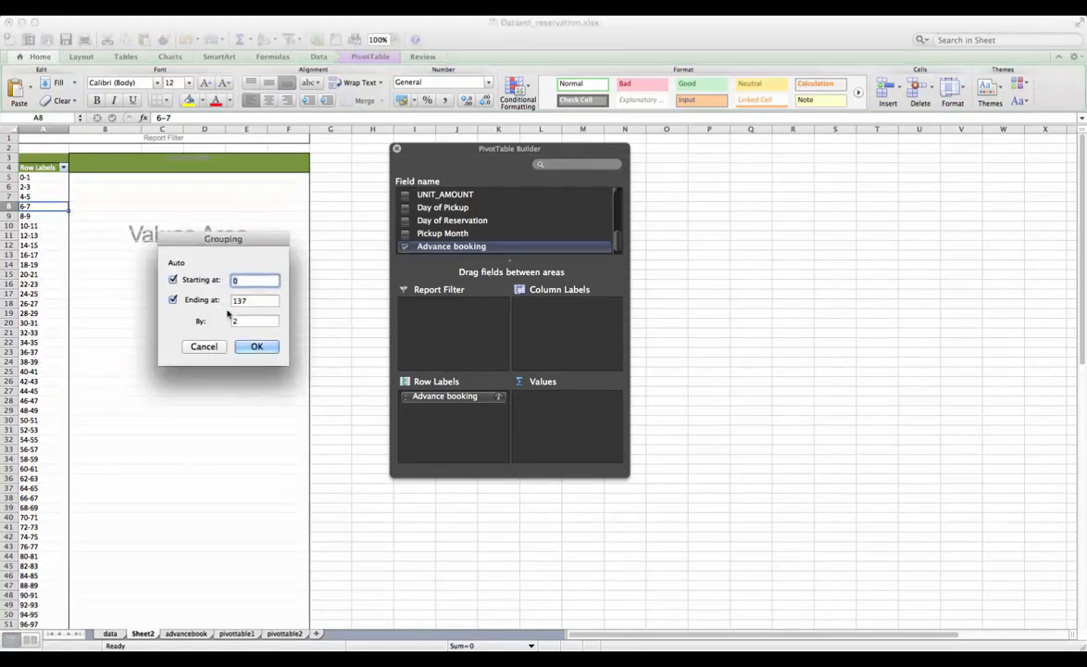
{"action": "left_click", "coordinate": [243, 321]}
{"action": "key", "text": "BackSpace"}
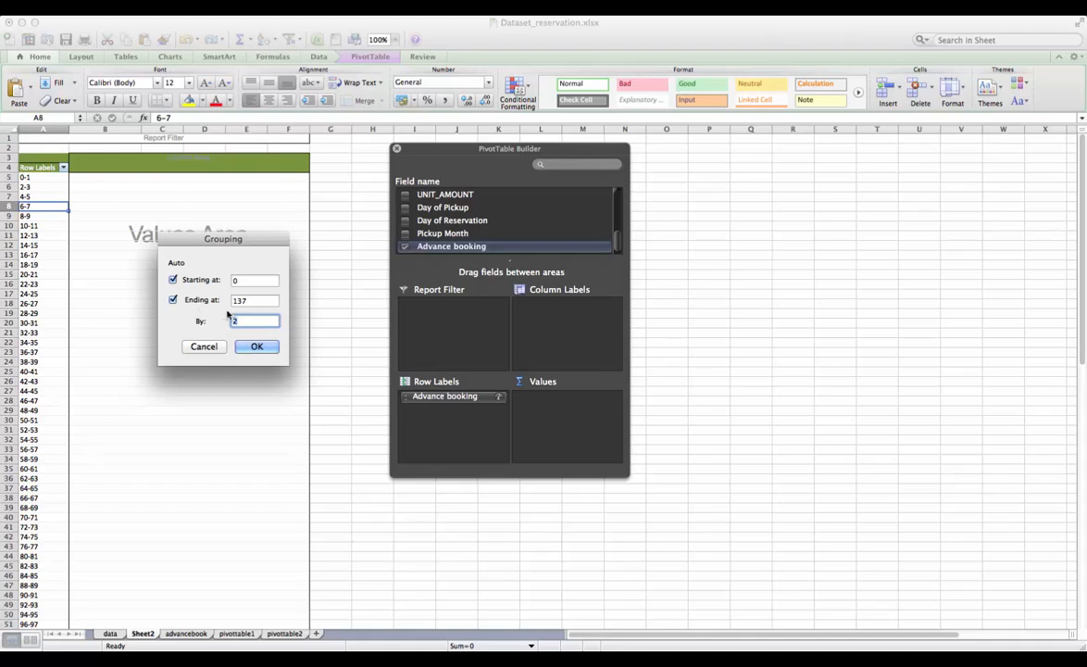
{"action": "type", "text": "2"}
{"action": "left_click", "coordinate": [250, 352]}
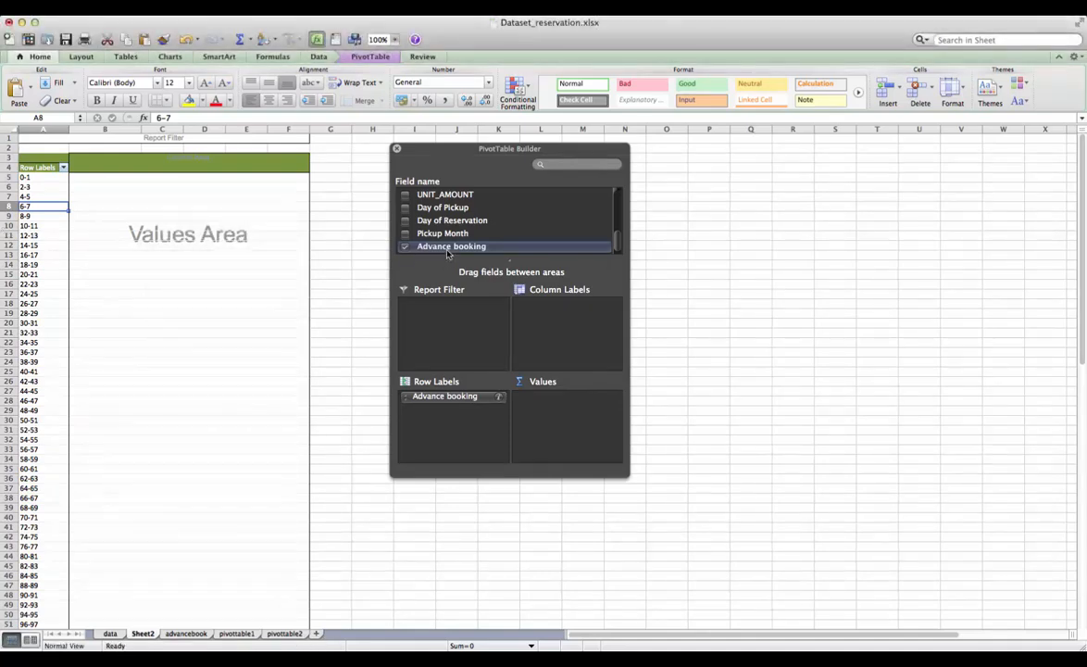
{"action": "left_click_drag", "start_coordinate": [465, 251], "coordinate": [553, 412]}
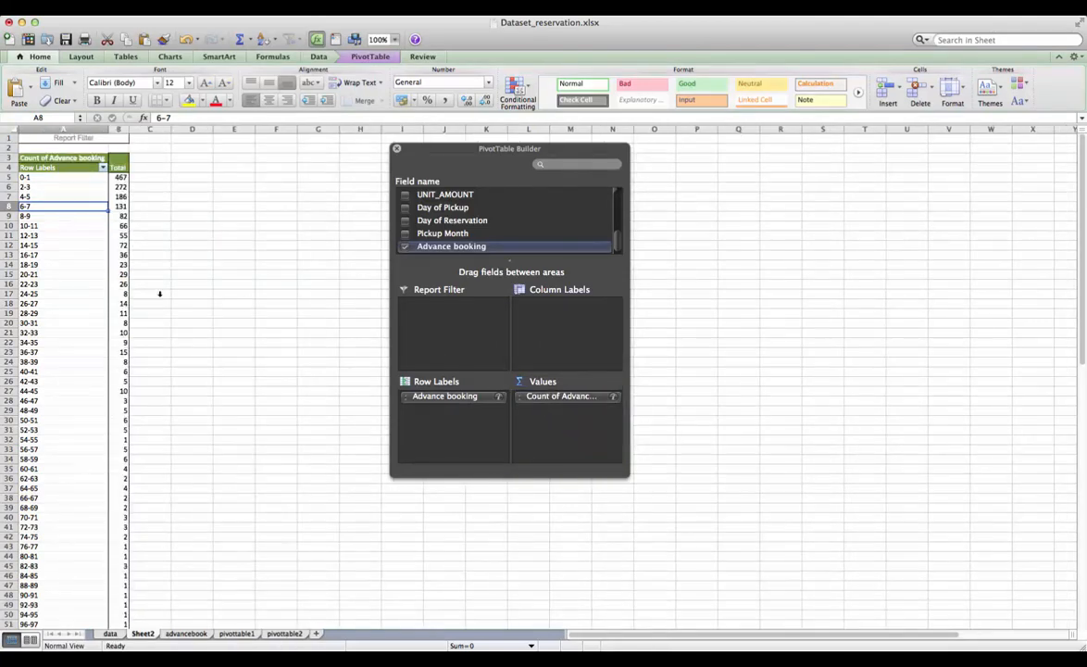
Widen the Total column and apply orange solid-fill data bars to the advance booking counts in B5:B49.
{"action": "left_click_drag", "start_coordinate": [130, 129], "coordinate": [178, 129]}
{"action": "left_click_drag", "start_coordinate": [141, 177], "coordinate": [165, 605]}
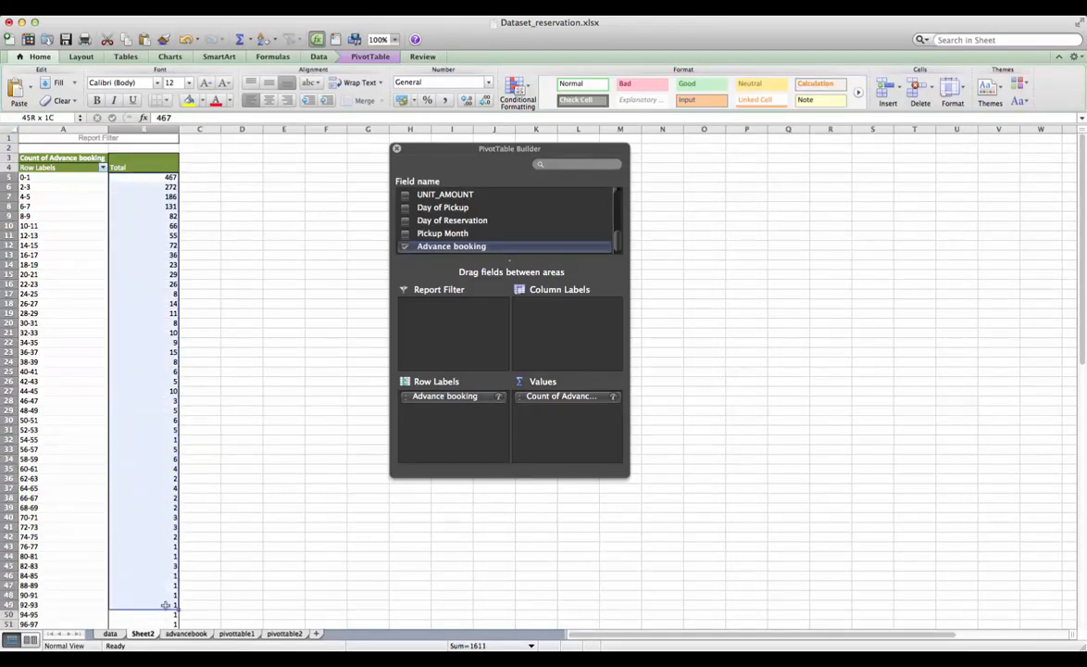
{"action": "left_click", "coordinate": [528, 88]}
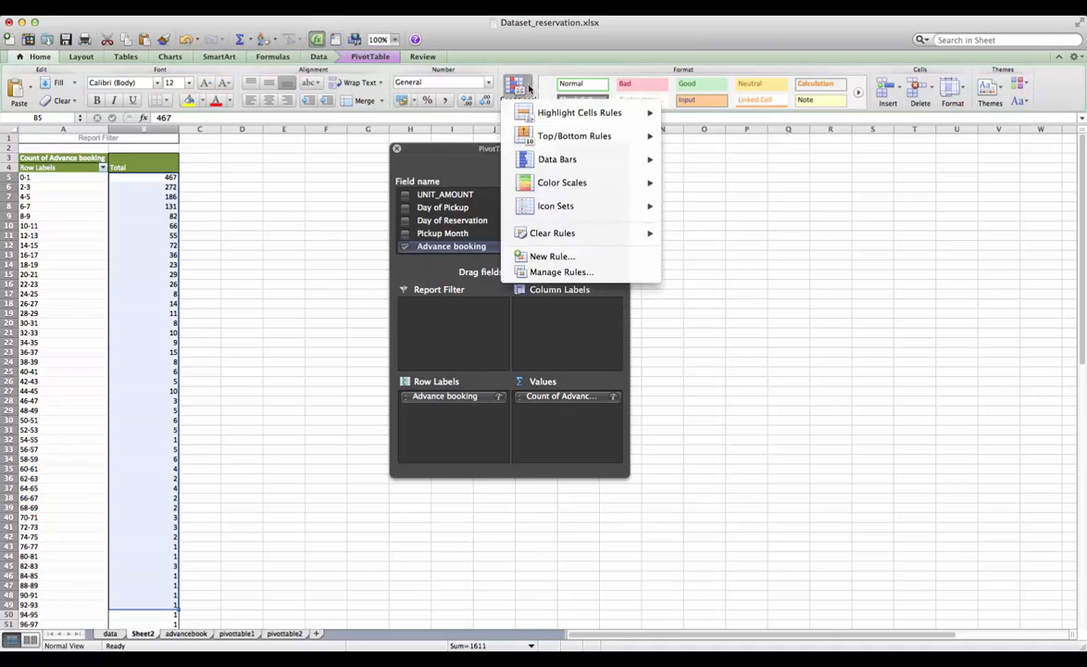
{"action": "mouse_move", "coordinate": [609, 165]}
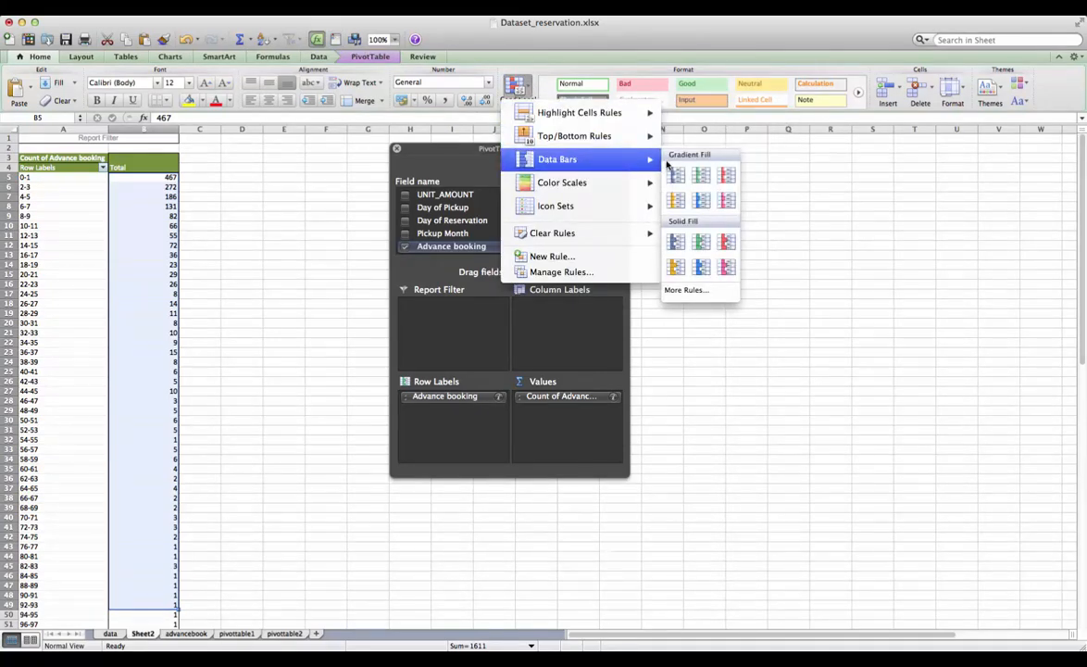
{"action": "left_click", "coordinate": [676, 268]}
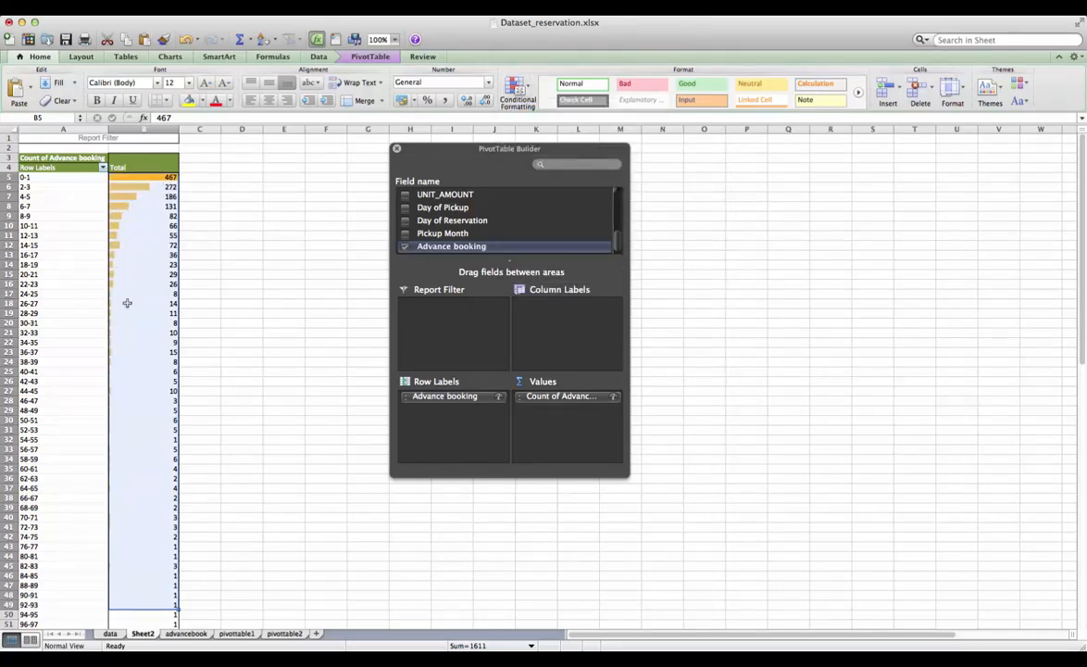
{"action": "left_click", "coordinate": [146, 205]}
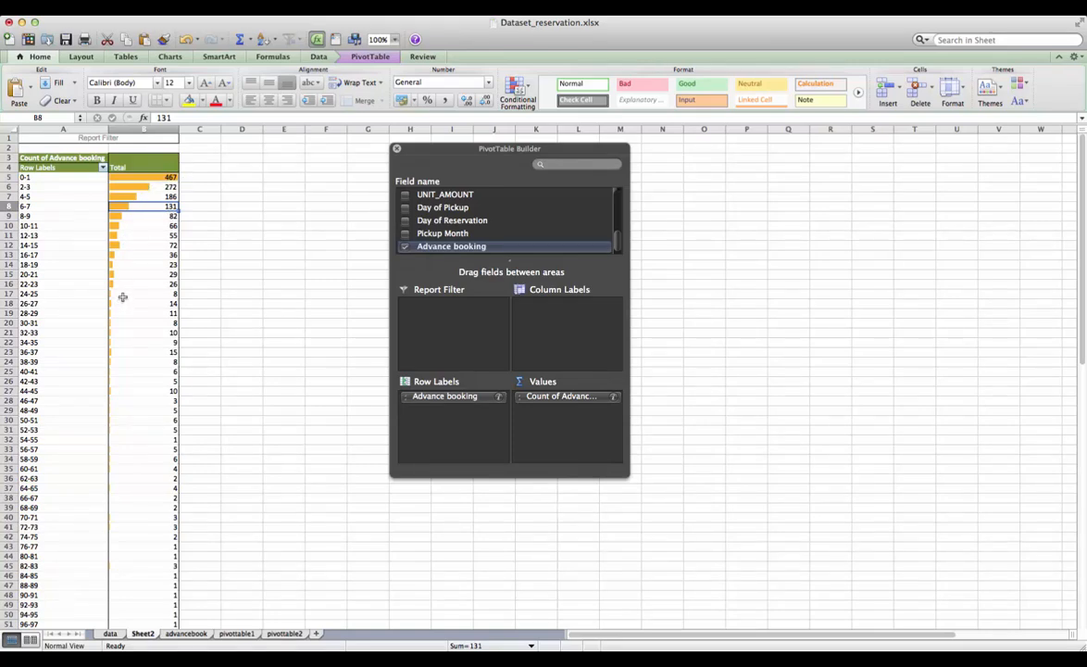
Review the questions on the data sheet, and replace Advance booking with LENGTH_OF_RENTAL in the Sheet2 pivot table's row labels and values.
{"action": "left_click", "coordinate": [110, 634]}
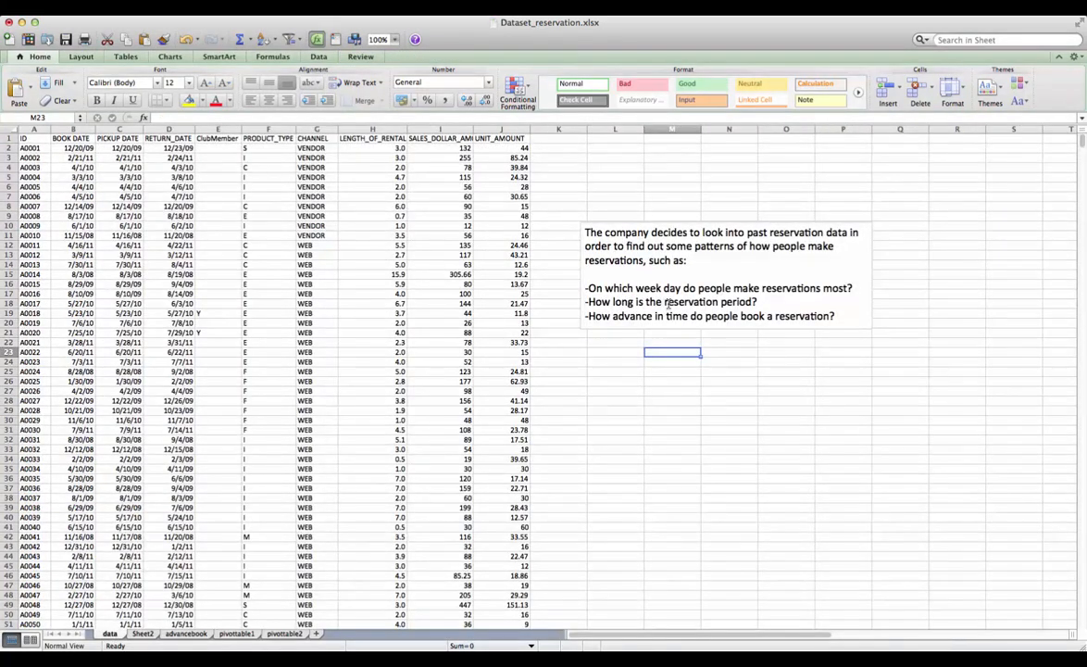
{"action": "left_click", "coordinate": [143, 633]}
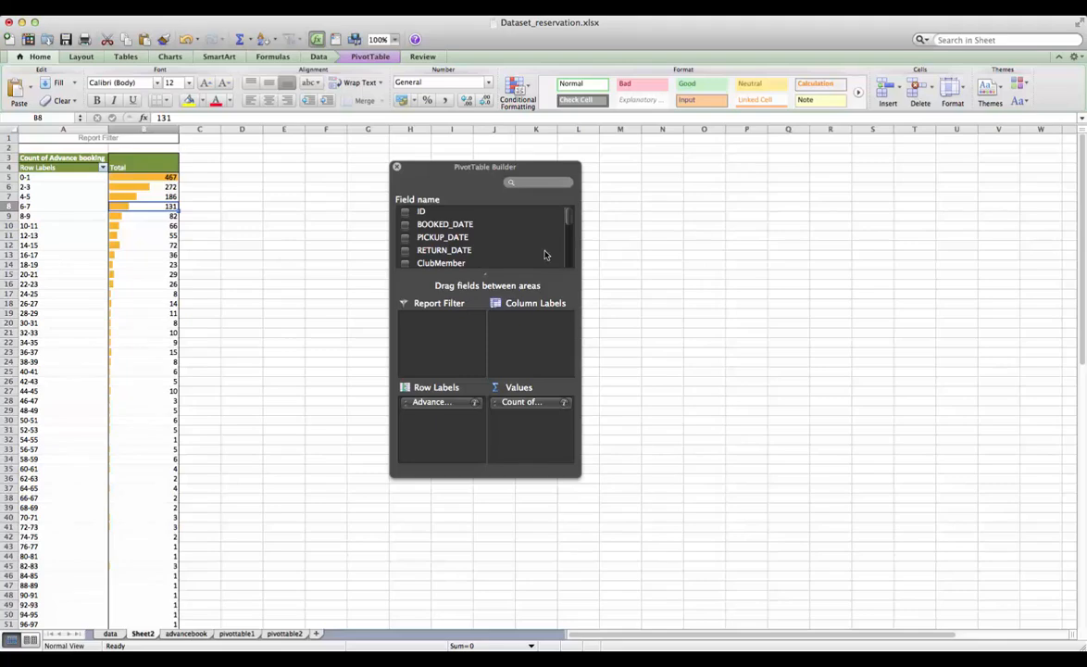
{"action": "left_click_drag", "start_coordinate": [569, 214], "coordinate": [572, 267]}
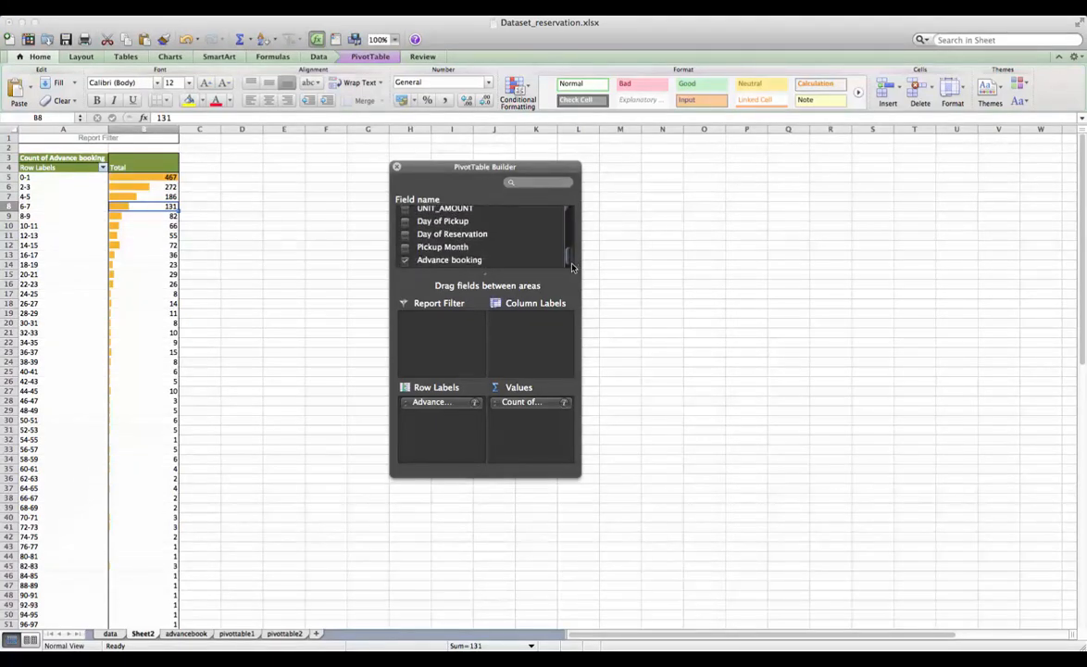
{"action": "scroll", "coordinate": [475, 232], "scroll_direction": "up", "scroll_amount": 3}
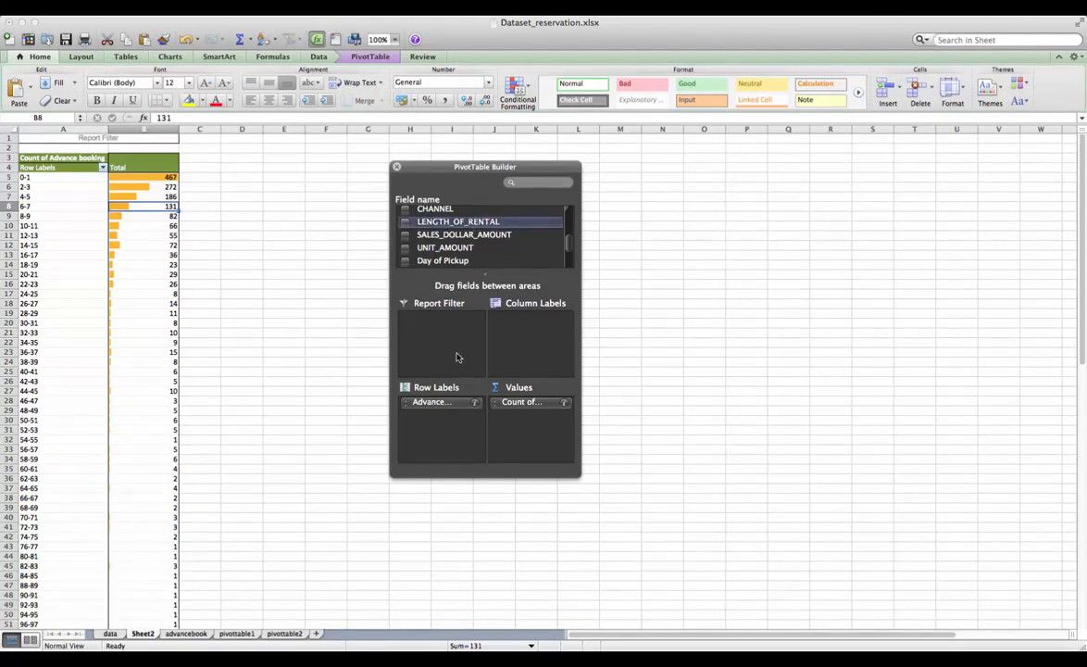
{"action": "left_click_drag", "start_coordinate": [451, 406], "coordinate": [478, 246]}
{"action": "left_click_drag", "start_coordinate": [515, 409], "coordinate": [503, 256]}
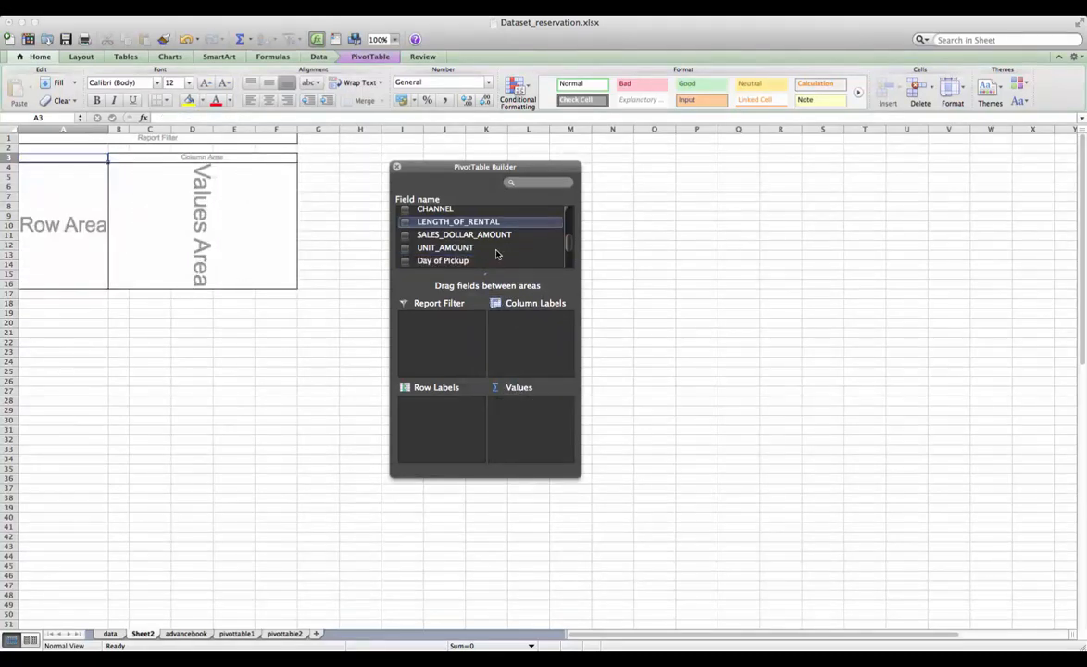
{"action": "left_click_drag", "start_coordinate": [443, 225], "coordinate": [445, 414]}
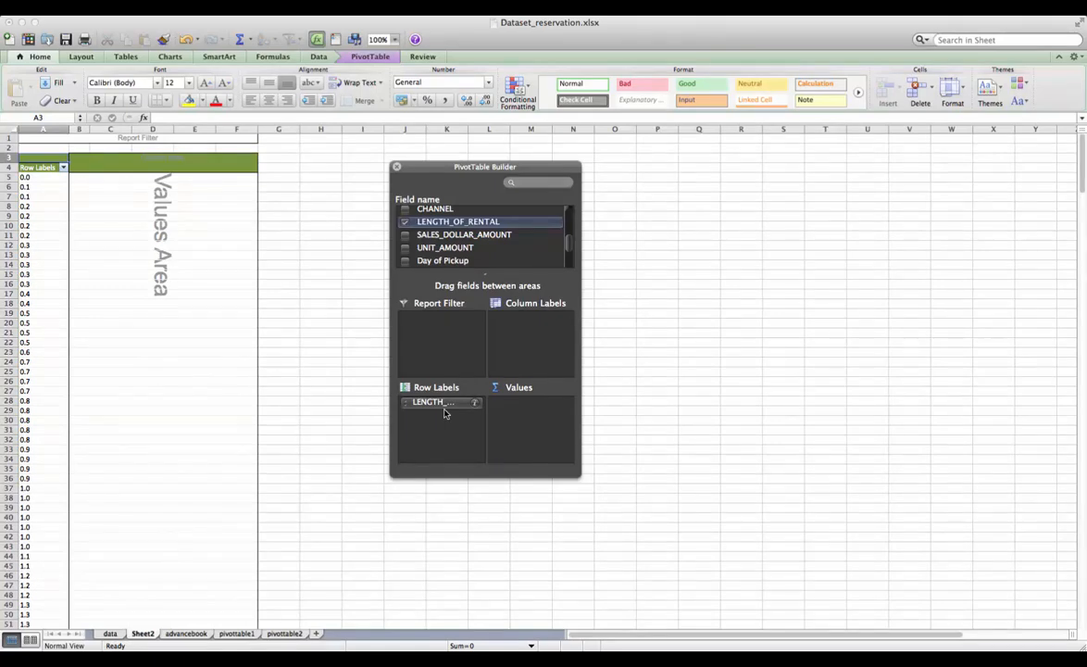
{"action": "left_click_drag", "start_coordinate": [457, 220], "coordinate": [541, 410]}
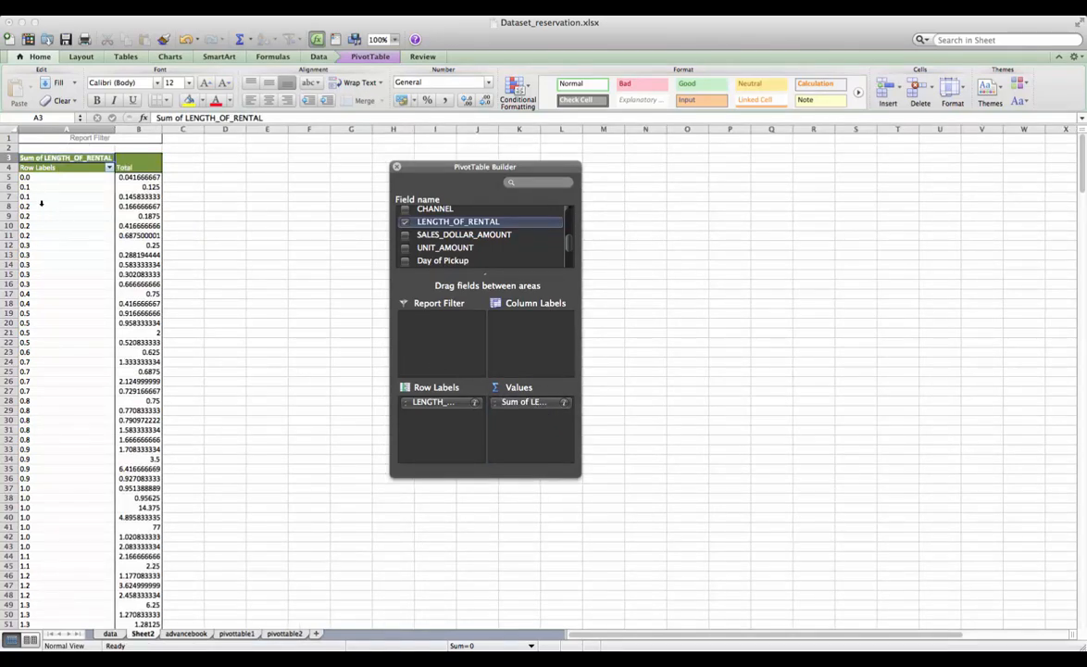
Group the LENGTH_OF_RENTAL row labels from 0 to 30 in intervals of 1.
{"action": "right_click", "coordinate": [41, 204]}
{"action": "mouse_move", "coordinate": [93, 282]}
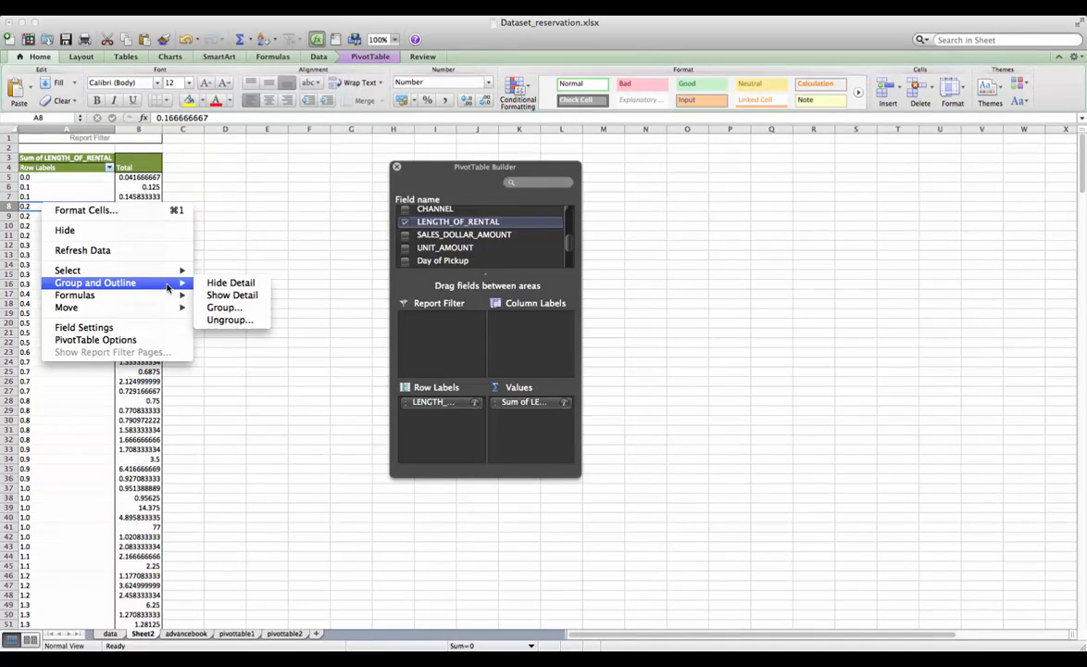
{"action": "left_click", "coordinate": [222, 307]}
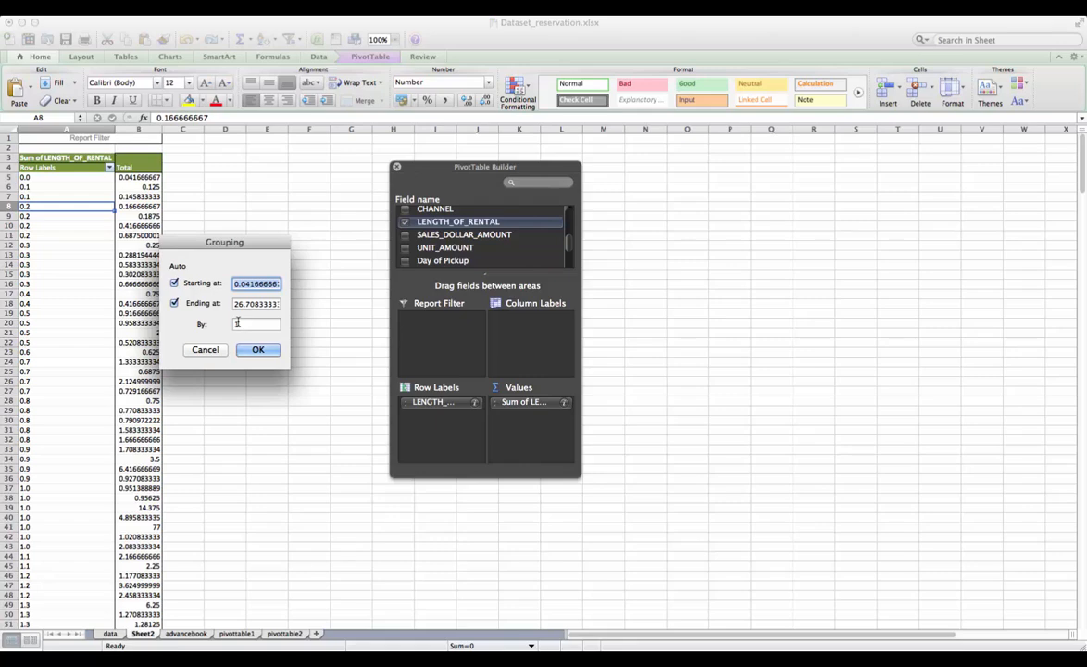
{"action": "type", "text": "0"}
{"action": "left_click_drag", "start_coordinate": [238, 307], "coordinate": [316, 304]}
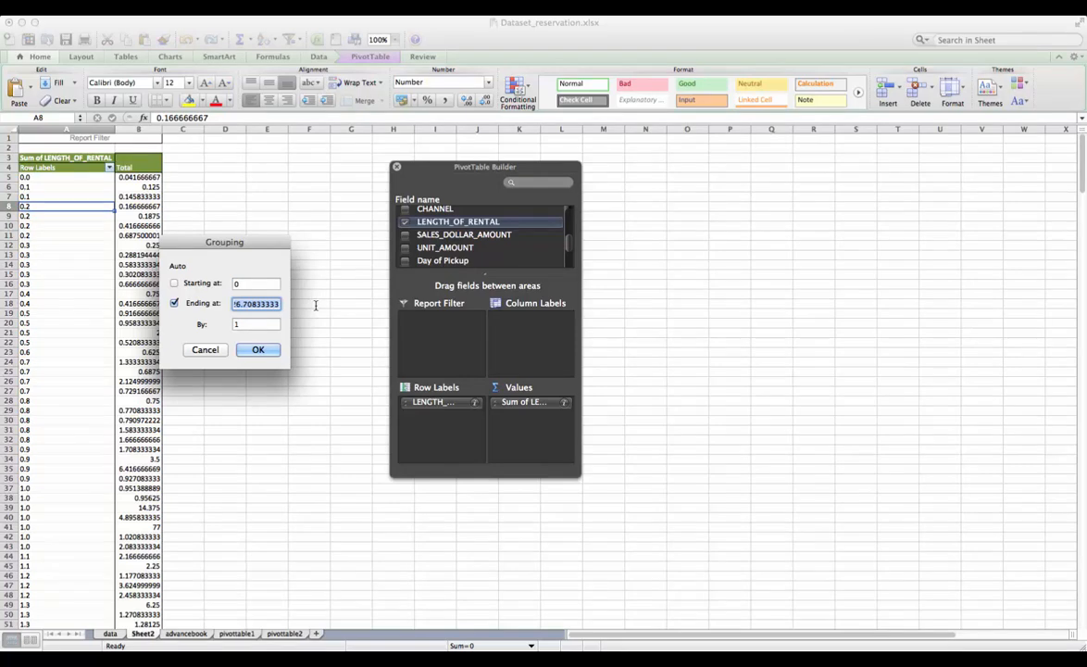
{"action": "type", "text": "30"}
{"action": "left_click", "coordinate": [258, 353]}
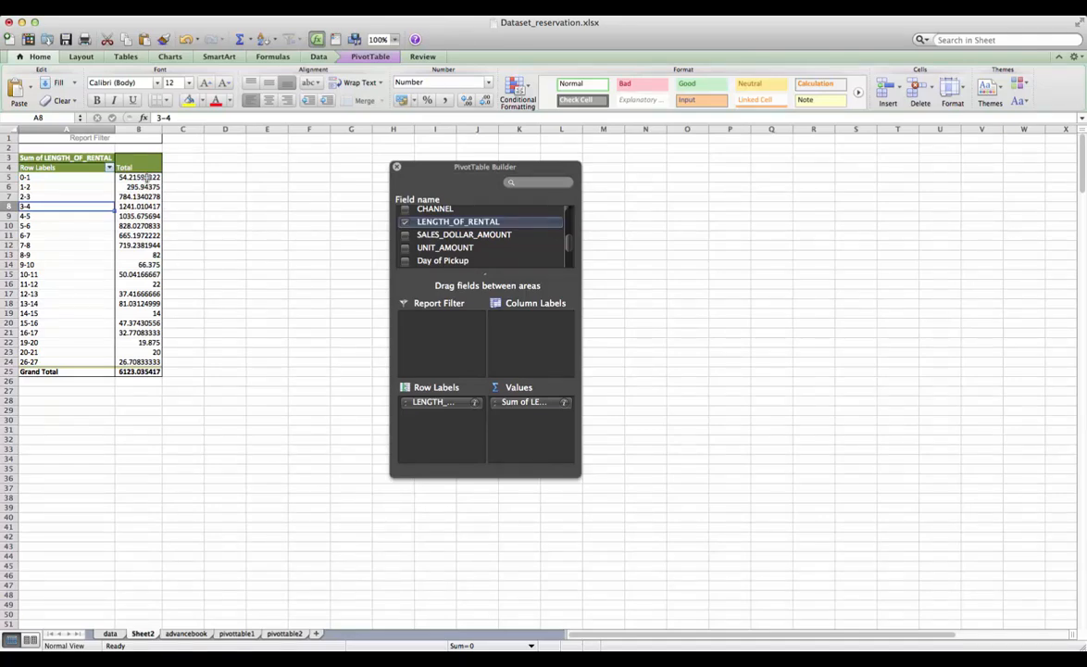
Summarize the LENGTH_OF_RENTAL values field by Count.
{"action": "left_click", "coordinate": [564, 402]}
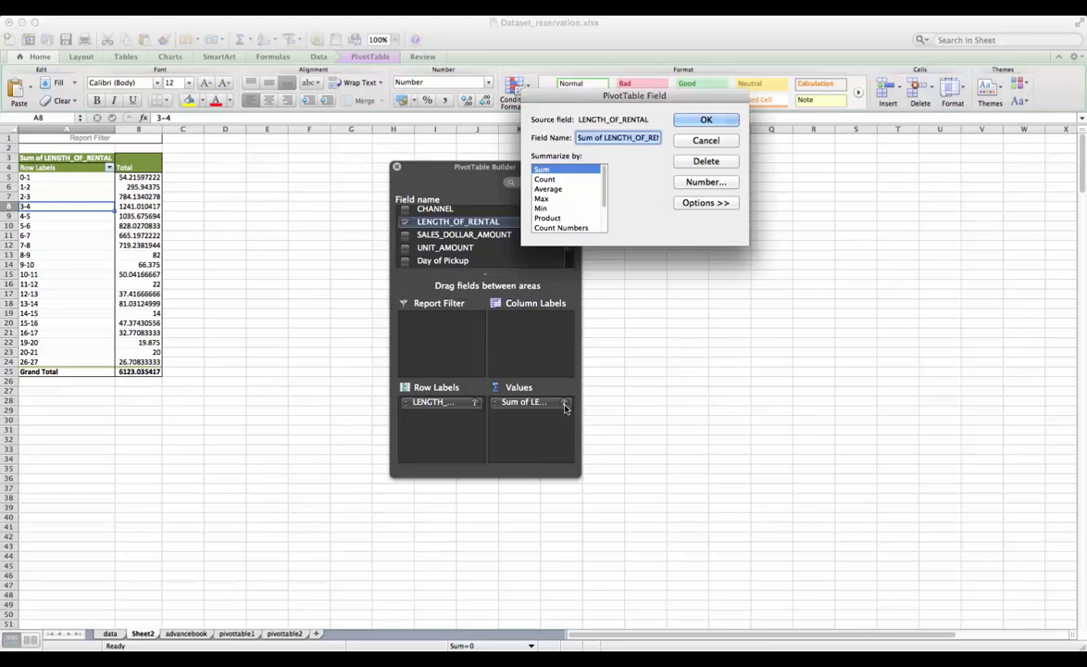
{"action": "left_click", "coordinate": [544, 179]}
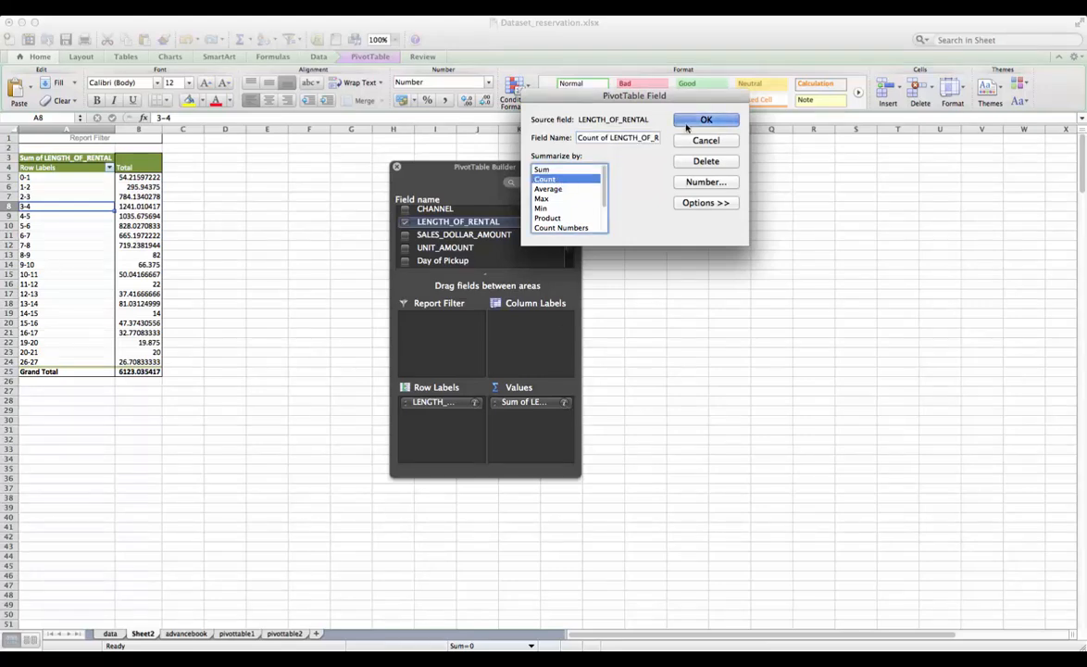
{"action": "left_click", "coordinate": [706, 119]}
Widen the Total column and apply blue solid-fill data bars to the rental length counts in B5:B24.
{"action": "left_click_drag", "start_coordinate": [143, 131], "coordinate": [199, 130]}
{"action": "left_click_drag", "start_coordinate": [164, 178], "coordinate": [169, 361]}
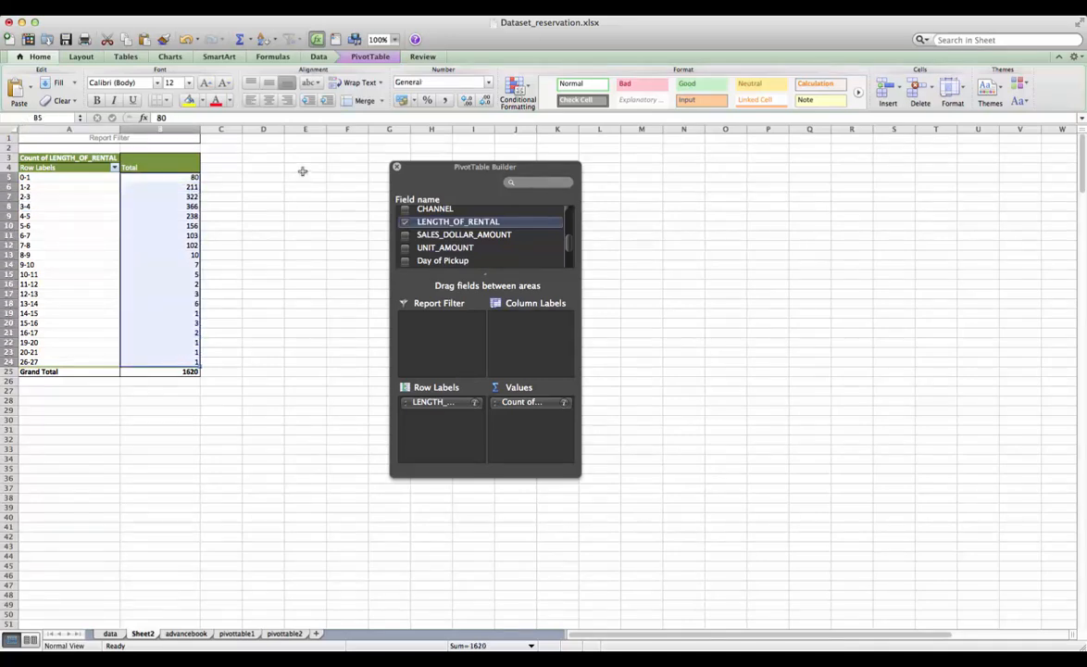
{"action": "left_click", "coordinate": [517, 88]}
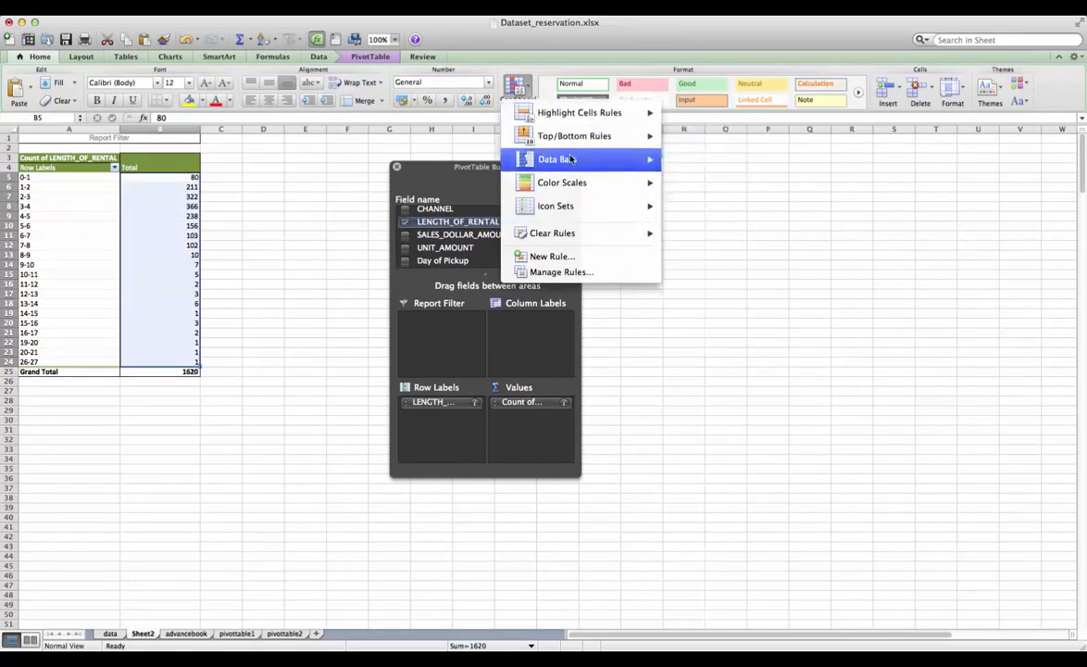
{"action": "mouse_move", "coordinate": [570, 158]}
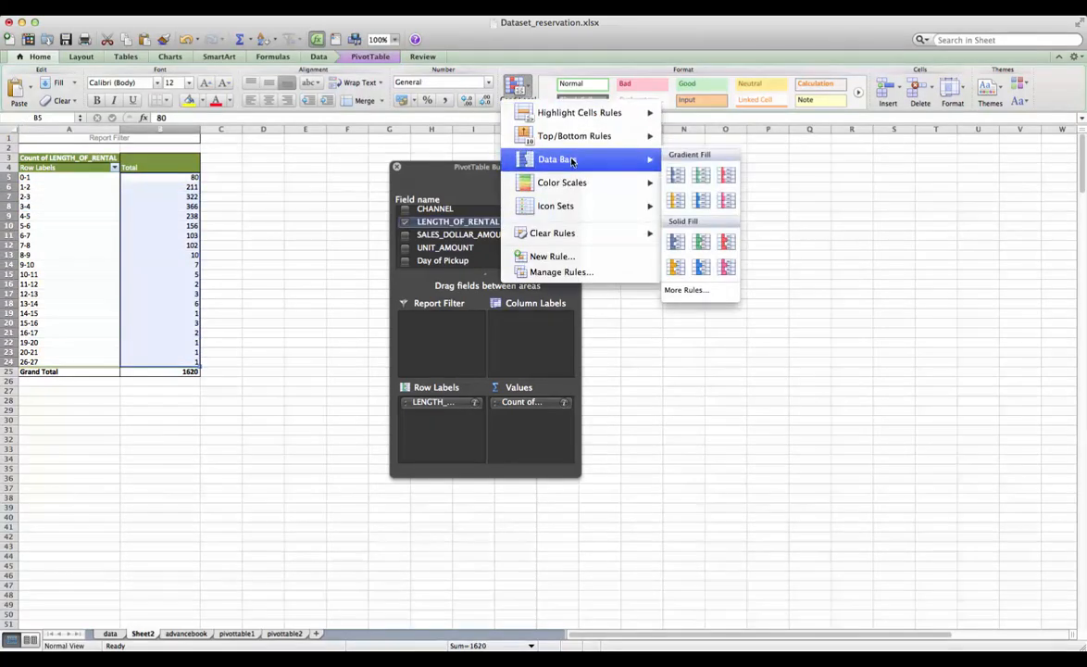
{"action": "left_click", "coordinate": [677, 242]}
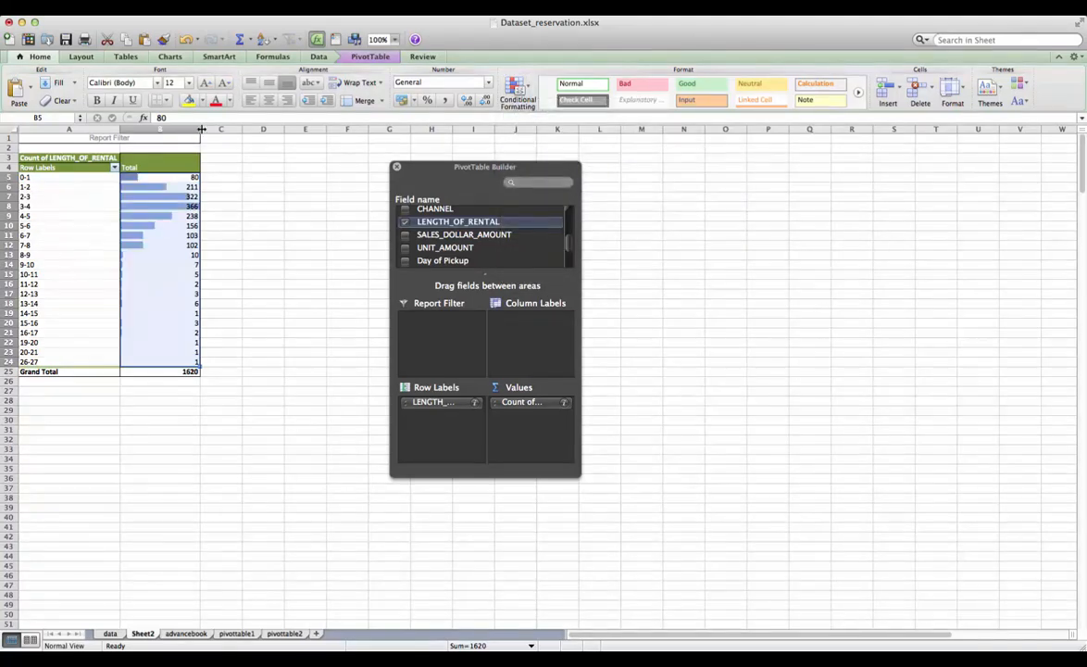
{"action": "left_click_drag", "start_coordinate": [201, 129], "coordinate": [221, 129]}
{"action": "left_click", "coordinate": [239, 227]}
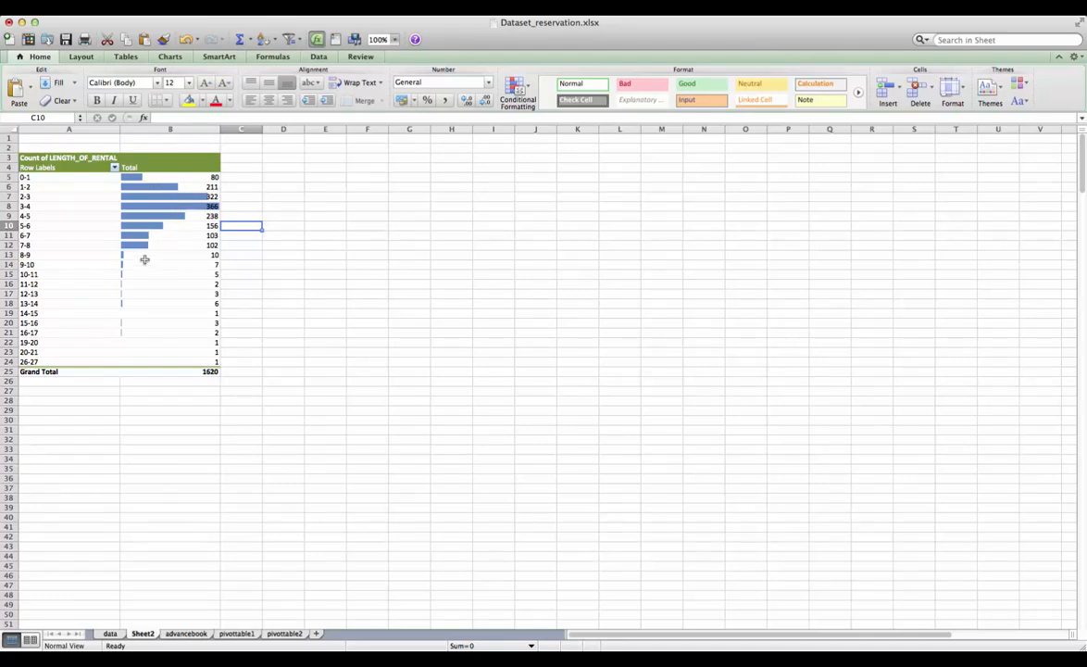
Add Day of Pickup as the column labels of the rental length pivot table.
{"action": "left_click", "coordinate": [146, 198]}
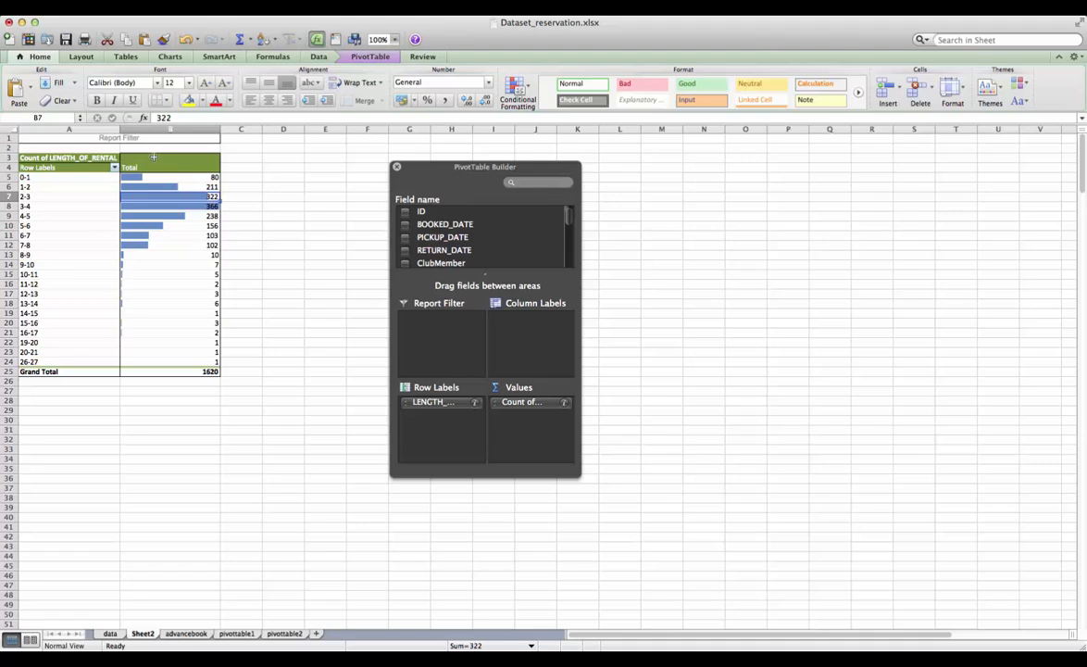
{"action": "left_click_drag", "start_coordinate": [570, 217], "coordinate": [576, 261]}
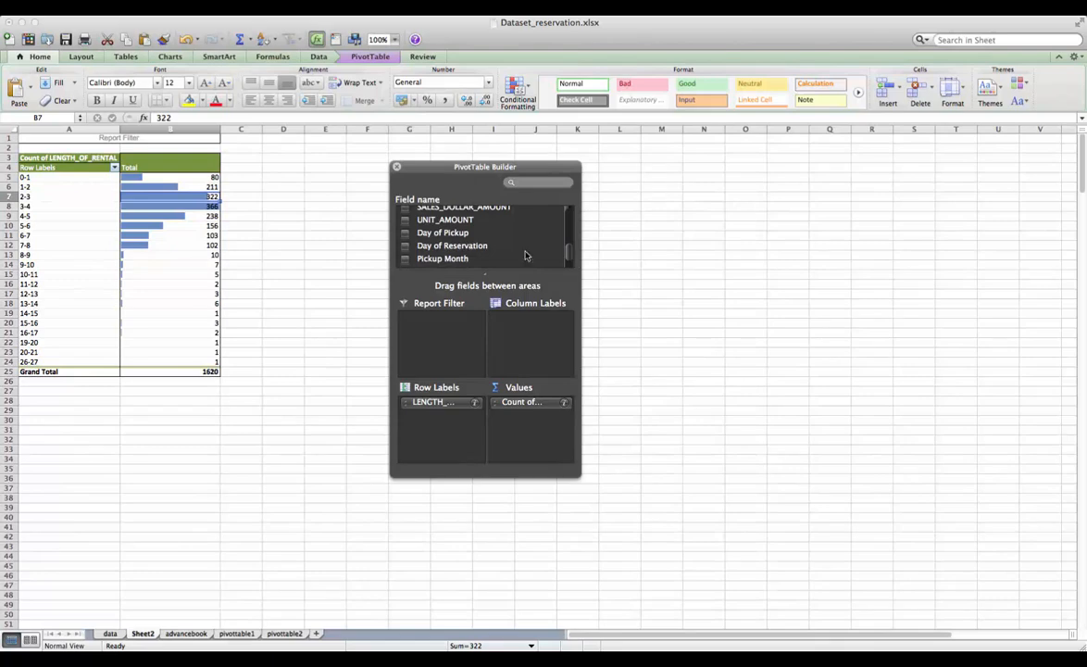
{"action": "left_click", "coordinate": [443, 233]}
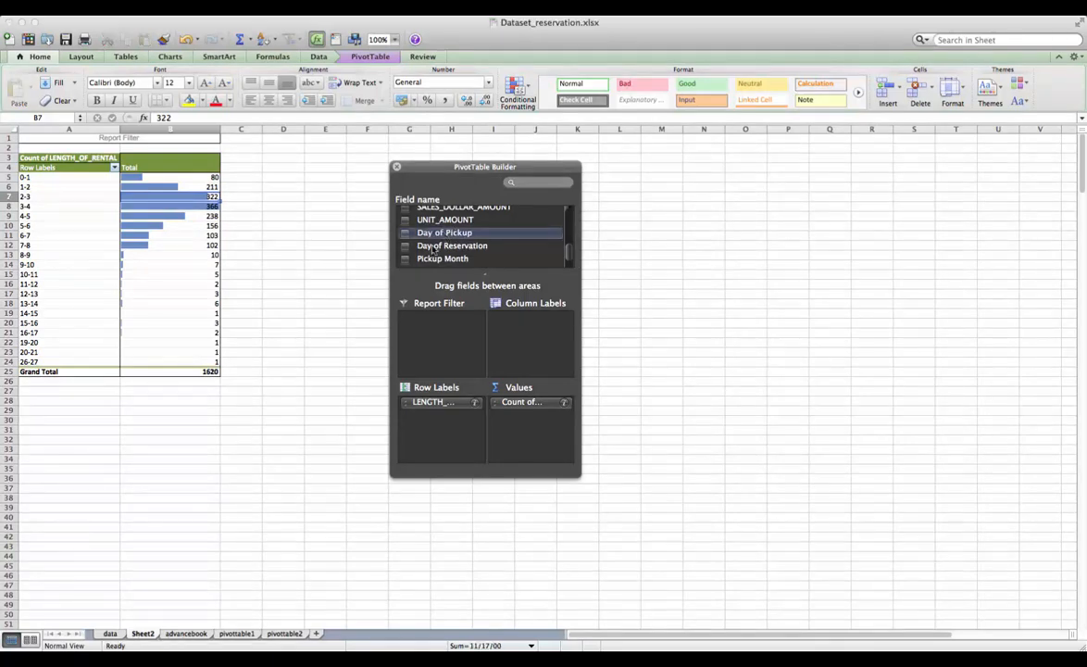
{"action": "left_click_drag", "start_coordinate": [436, 232], "coordinate": [526, 331]}
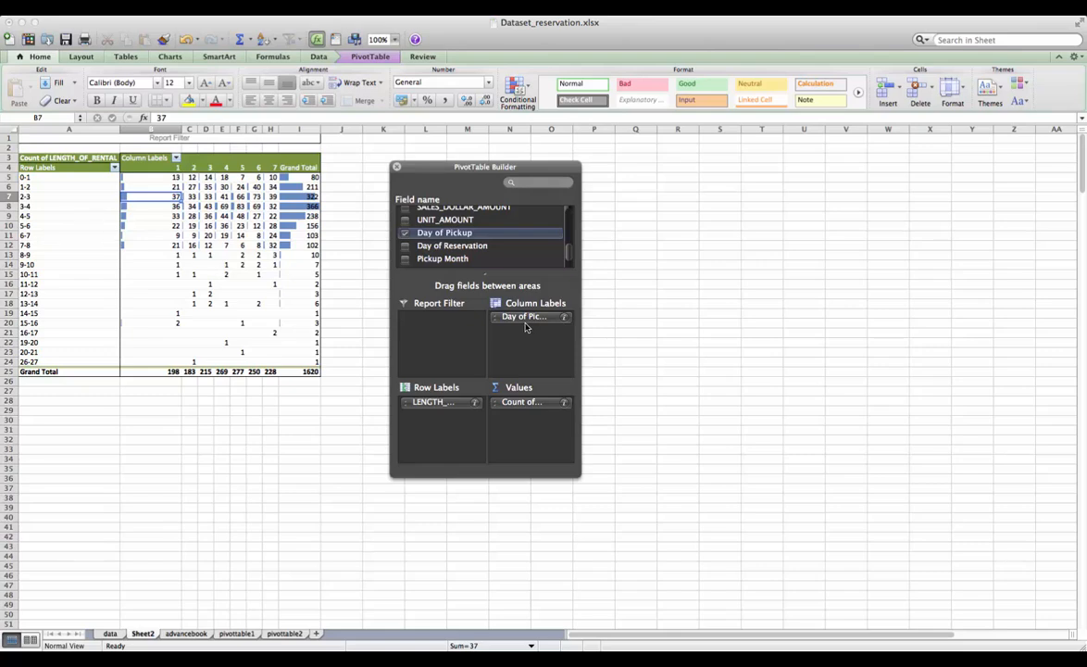
Clear the conditional formatting rules from the pivot table counts and row totals in B5:I24.
{"action": "left_click_drag", "start_coordinate": [168, 176], "coordinate": [297, 362]}
{"action": "left_click", "coordinate": [531, 87]}
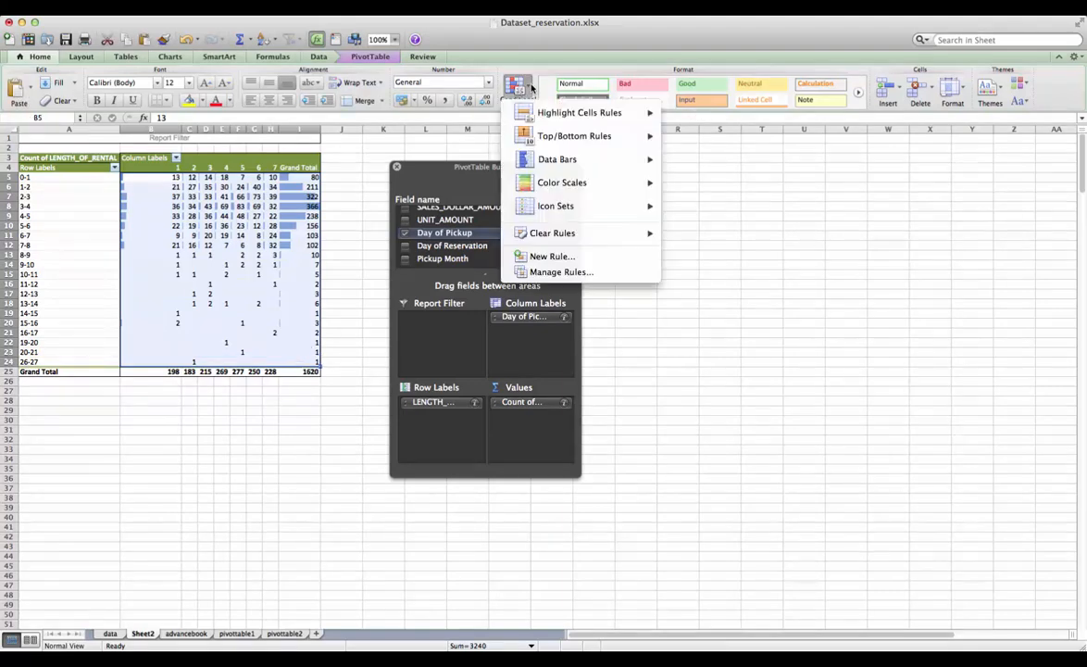
{"action": "mouse_move", "coordinate": [584, 233]}
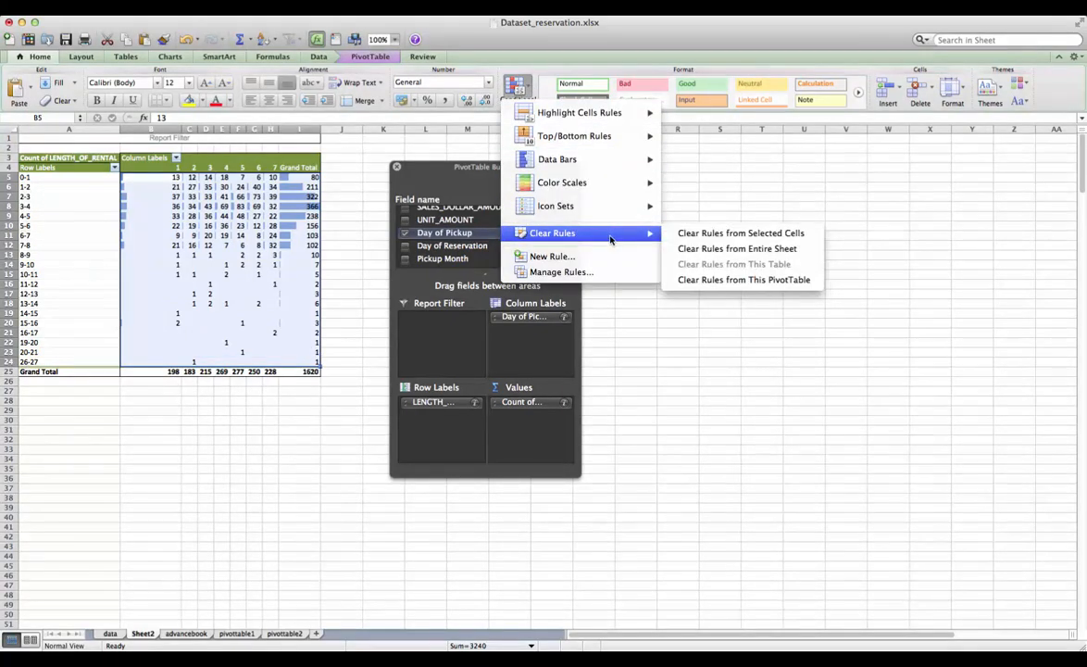
{"action": "left_click", "coordinate": [697, 236]}
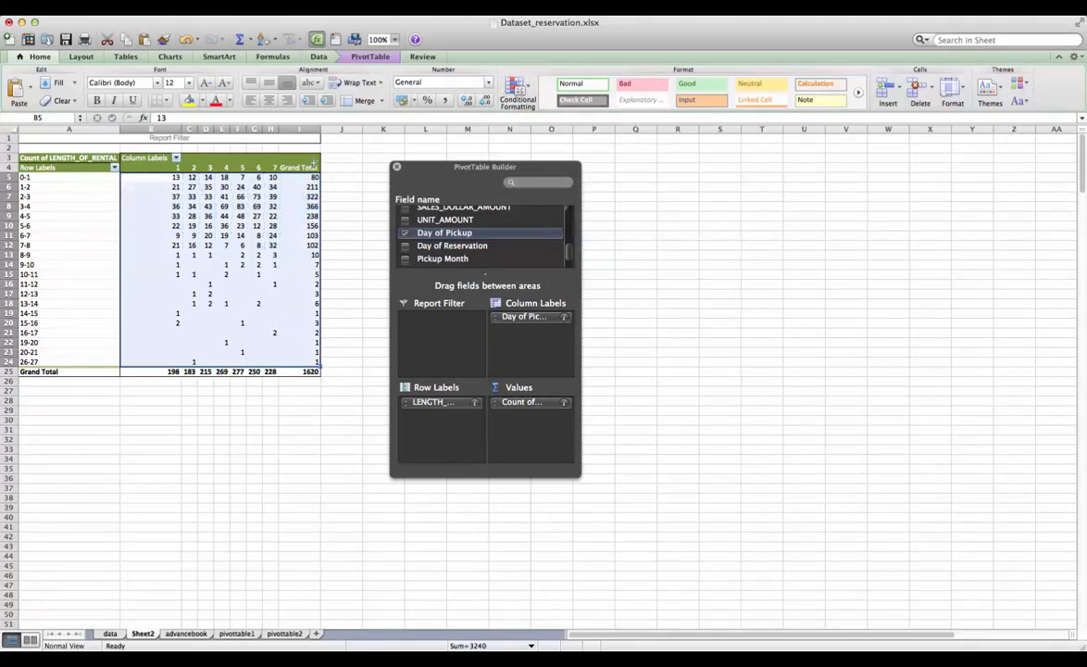
Apply orange solid-fill data bars to the Day of Pickup counts in B5:H24, excluding the grand totals.
{"action": "left_click", "coordinate": [158, 179]}
{"action": "left_click_drag", "start_coordinate": [158, 179], "coordinate": [275, 360]}
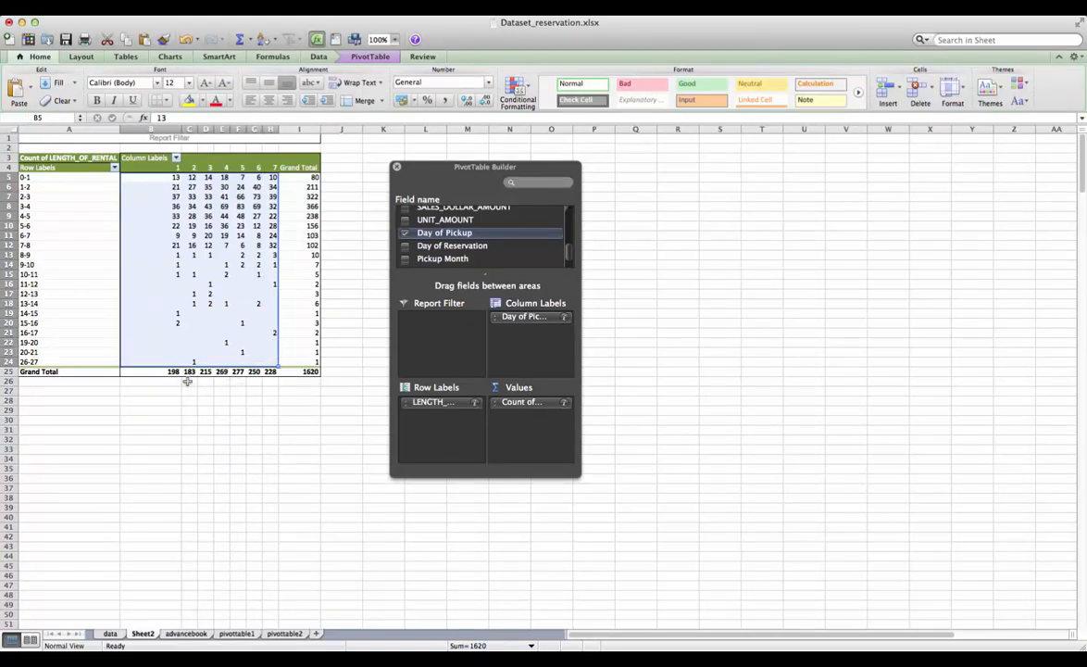
{"action": "left_click", "coordinate": [526, 87]}
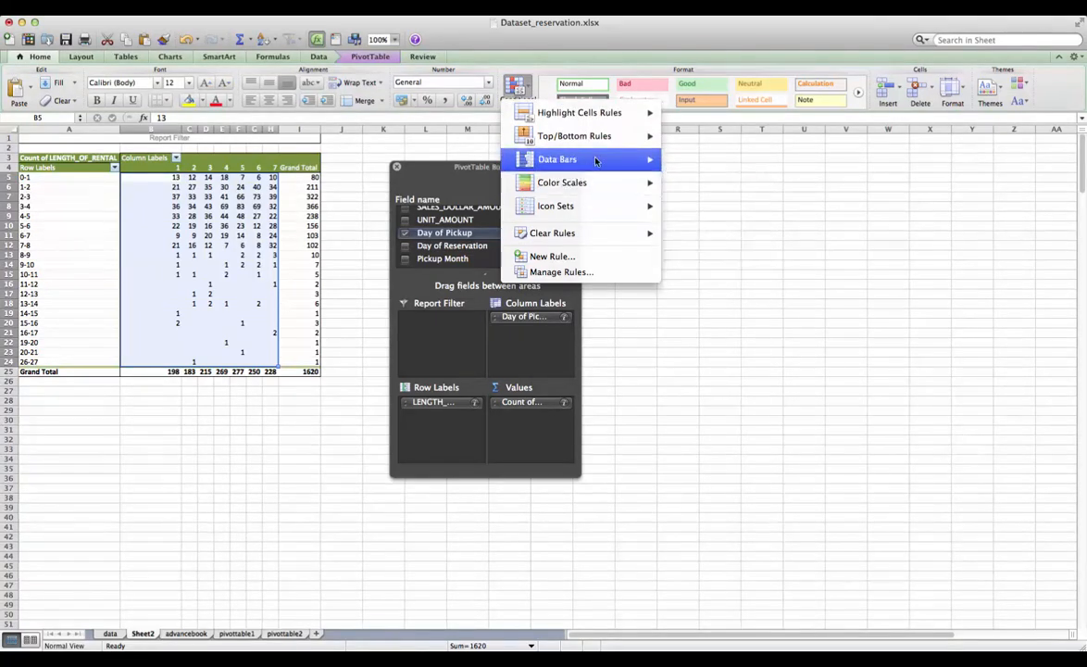
{"action": "mouse_move", "coordinate": [552, 158]}
{"action": "left_click", "coordinate": [676, 267]}
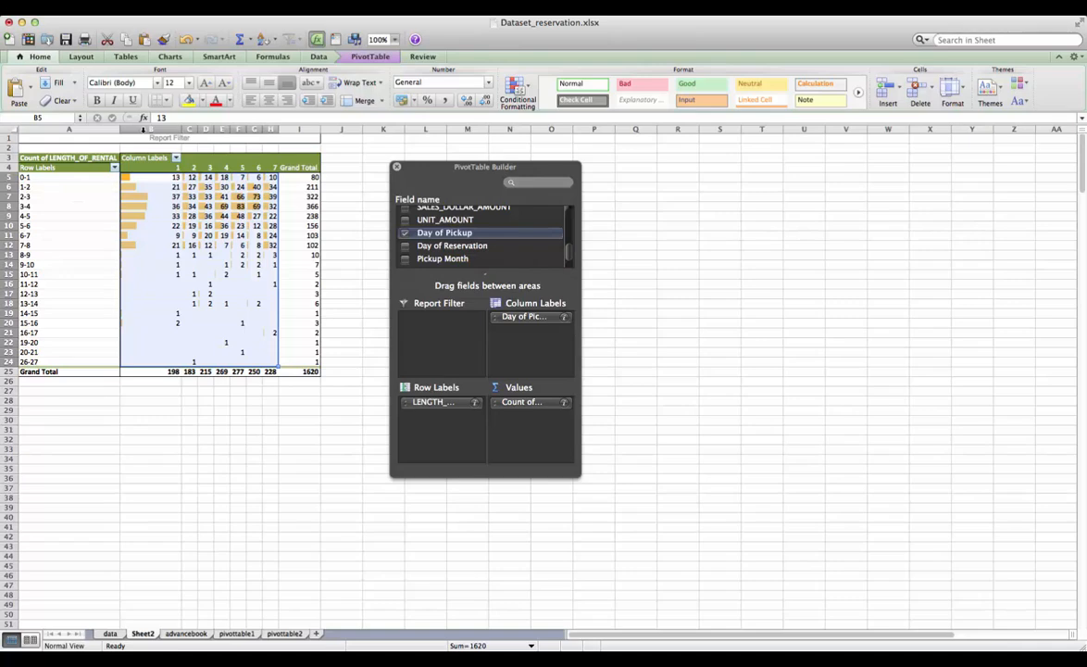
Resize columns B through H to one equal width so the data bars are comparable across the pickup days.
{"action": "left_click_drag", "start_coordinate": [169, 128], "coordinate": [270, 128]}
{"action": "left_click_drag", "start_coordinate": [192, 128], "coordinate": [163, 129]}
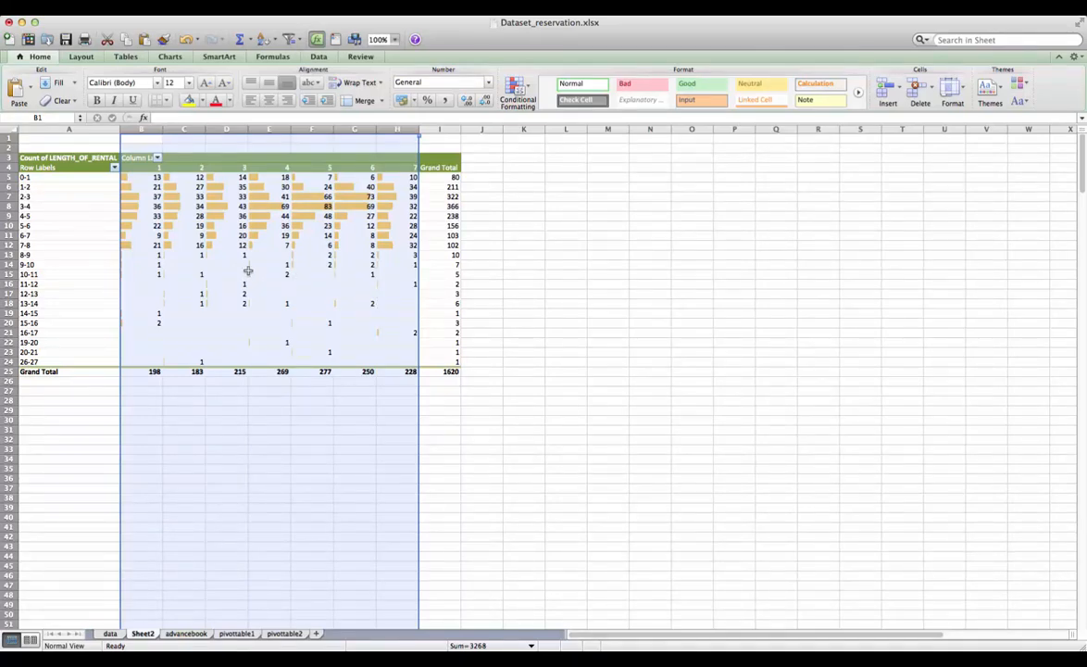
{"action": "left_click", "coordinate": [182, 236]}
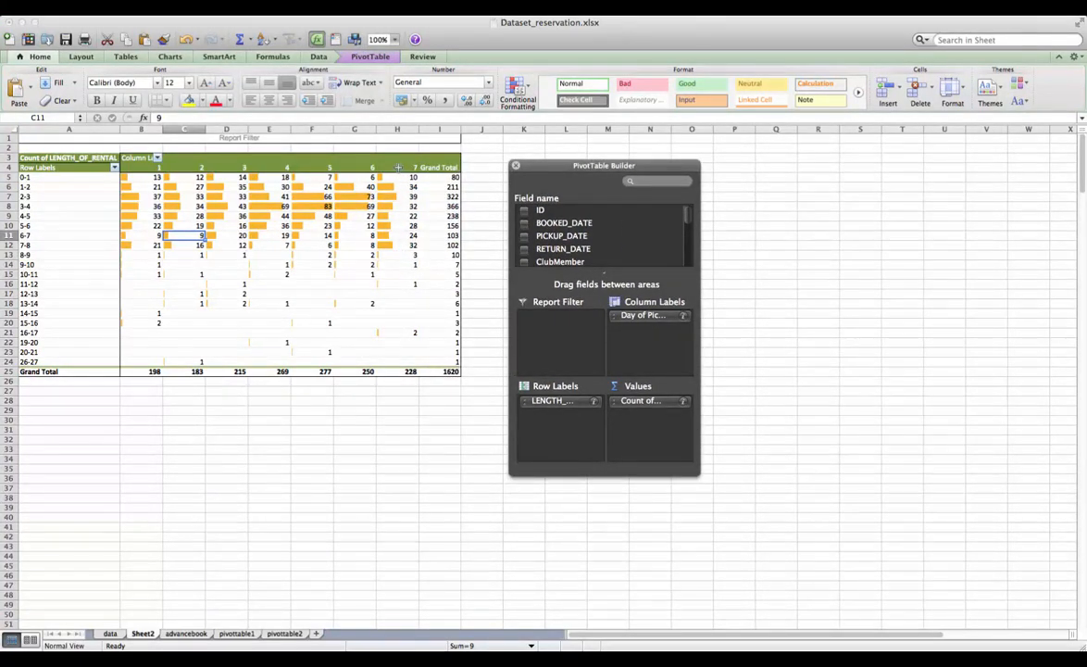
Add PRODUCT_TYPE as the report filter of the rental length pivot table and show only product type C.
{"action": "left_click", "coordinate": [398, 168]}
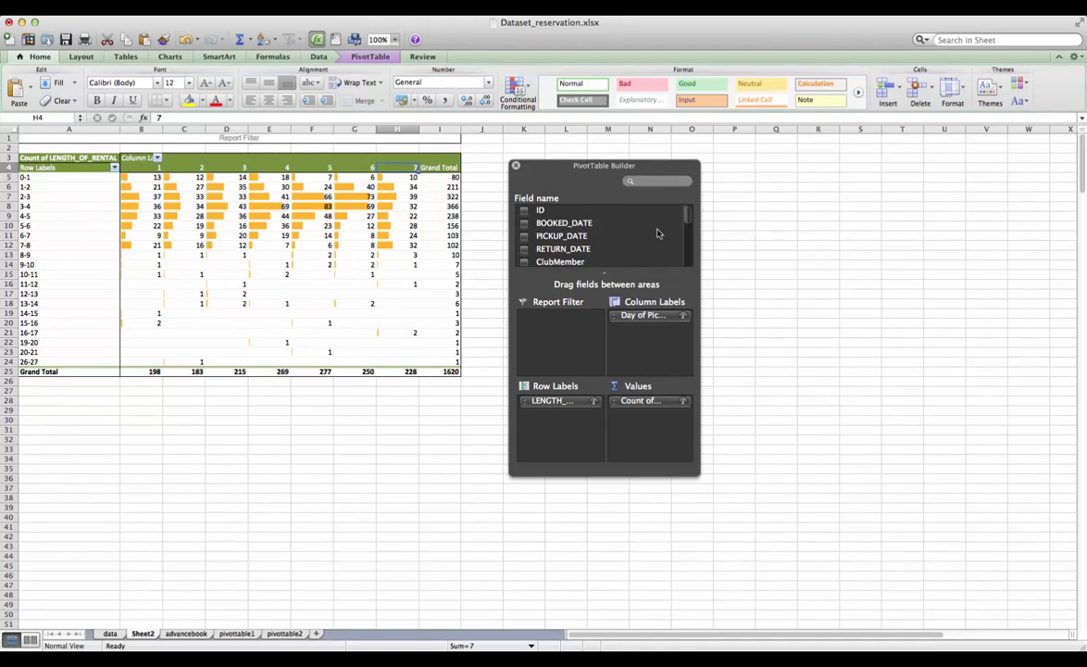
{"action": "left_click_drag", "start_coordinate": [690, 222], "coordinate": [690, 229]}
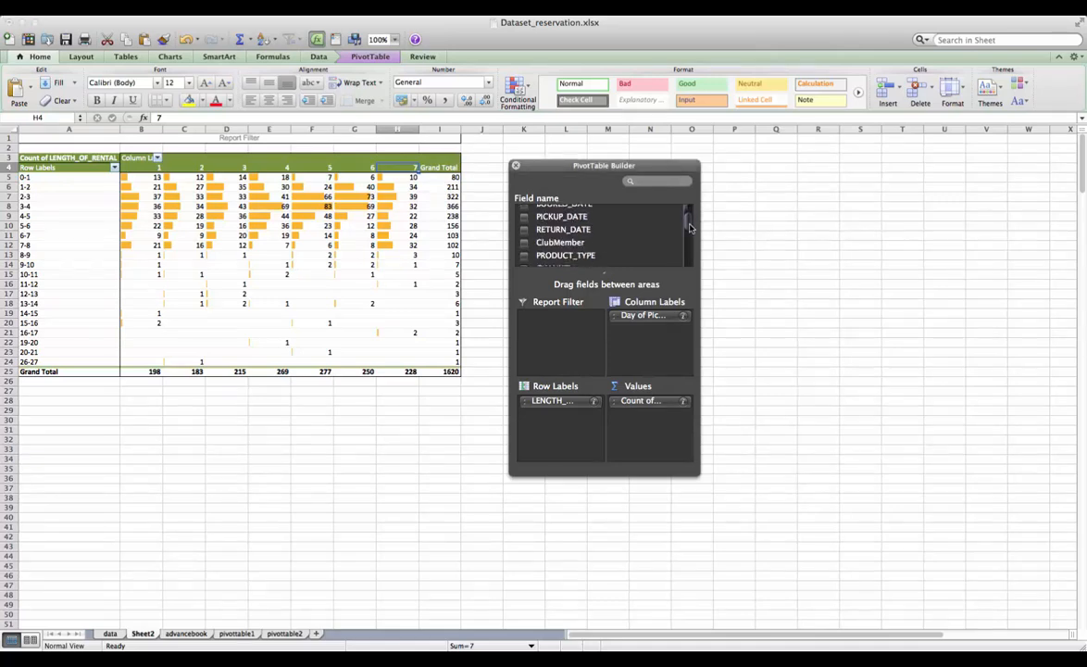
{"action": "left_click_drag", "start_coordinate": [567, 246], "coordinate": [560, 323]}
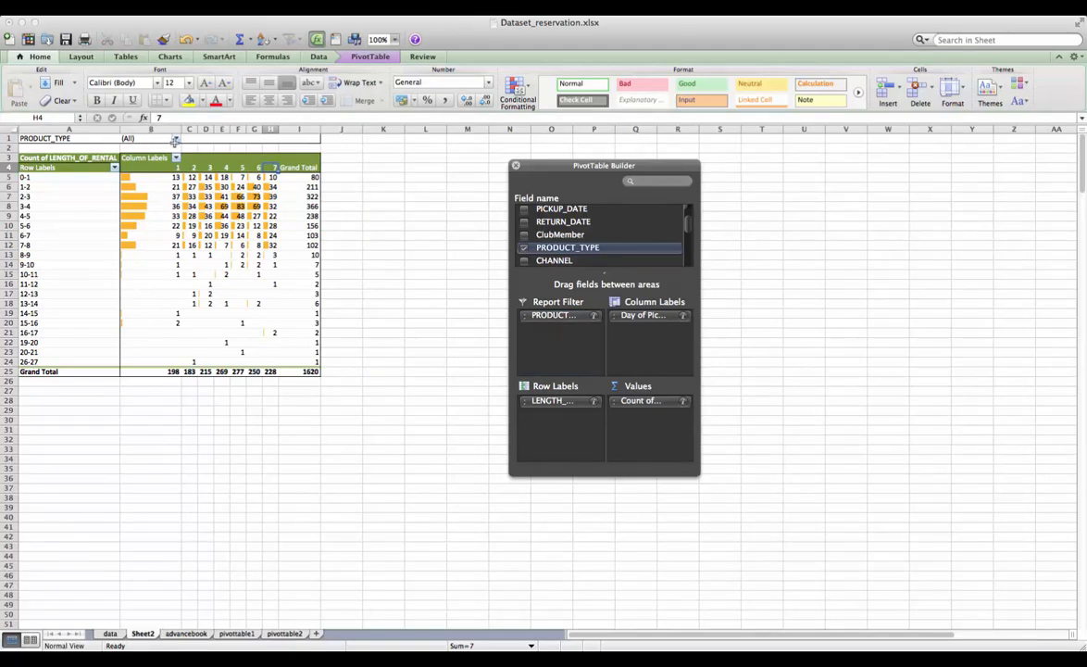
{"action": "left_click", "coordinate": [176, 139]}
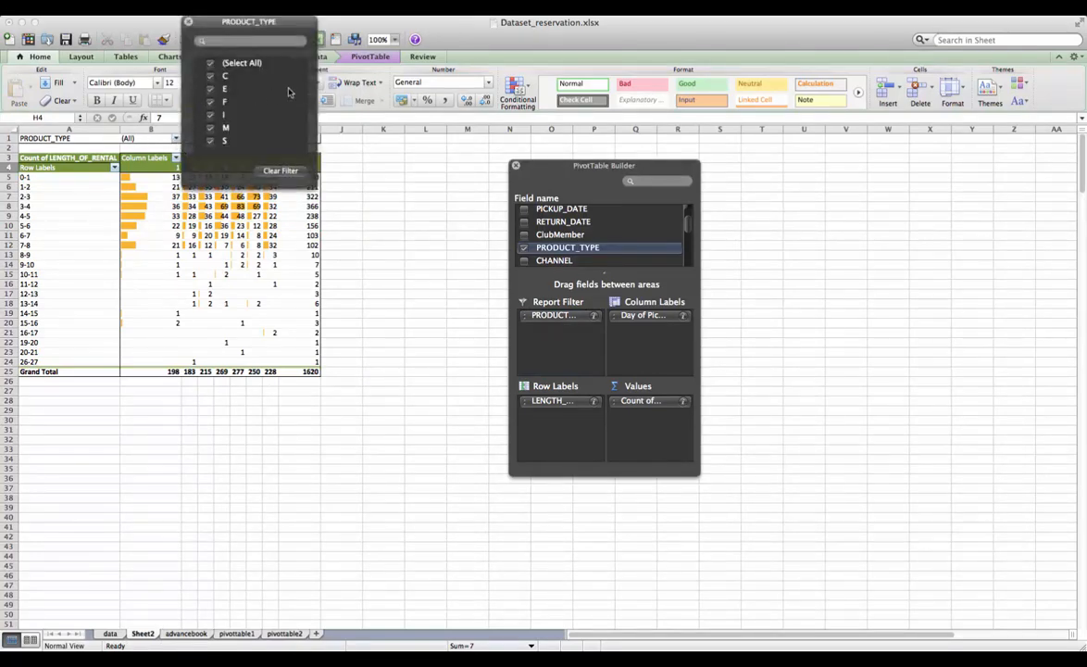
{"action": "left_click", "coordinate": [211, 63]}
{"action": "left_click", "coordinate": [211, 76]}
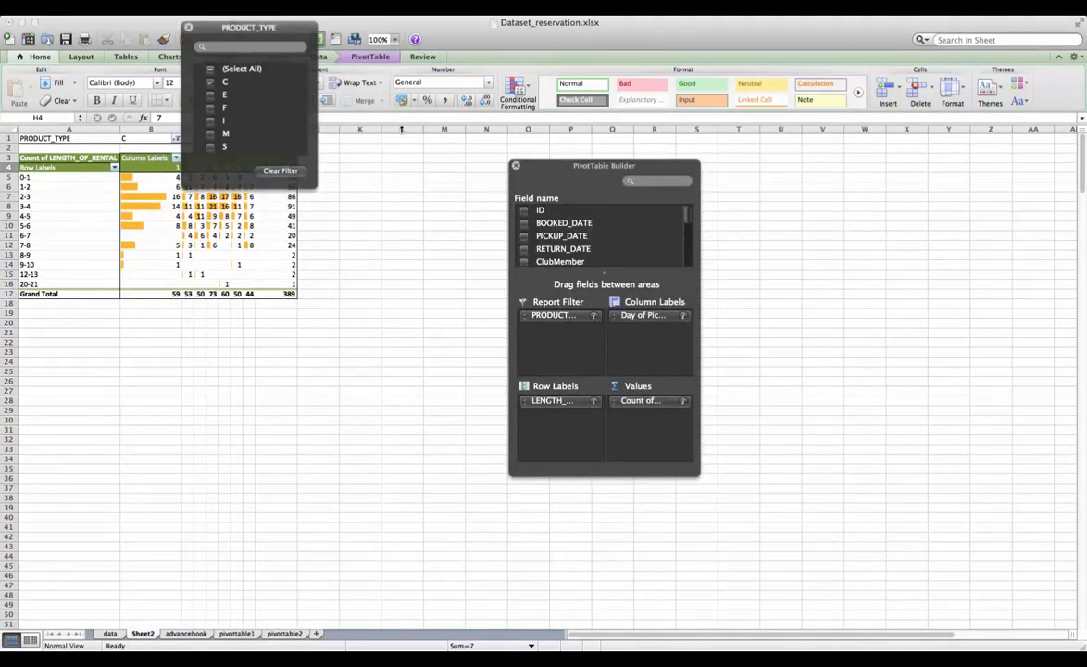
{"action": "left_click_drag", "start_coordinate": [288, 18], "coordinate": [445, 130]}
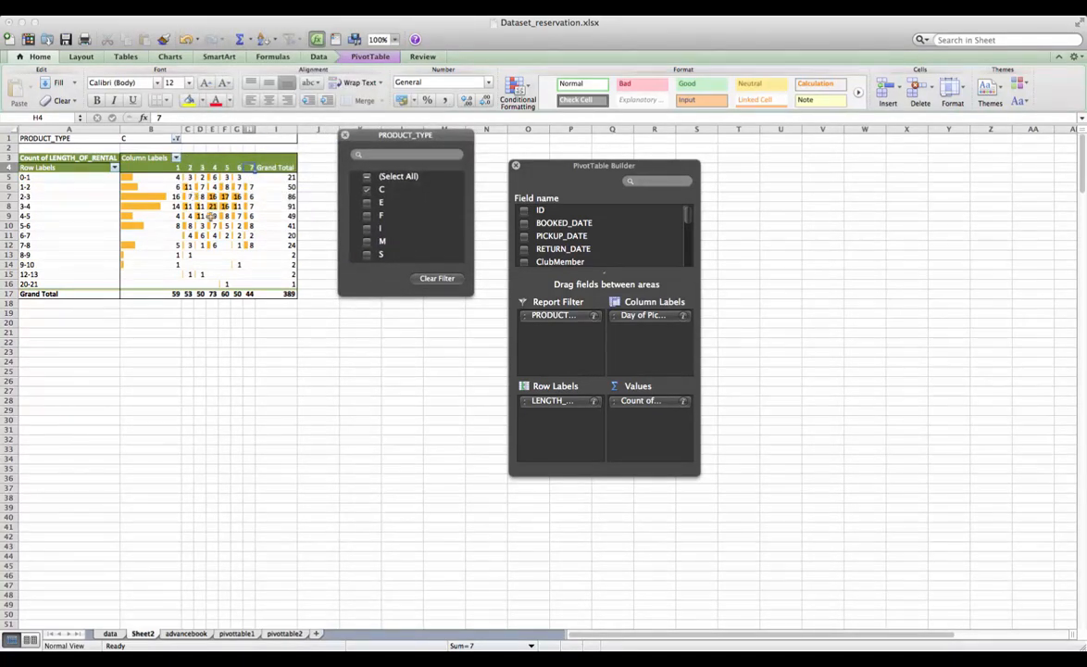
Include product type E alongside C in the PRODUCT_TYPE filter, then deselect both types.
{"action": "left_click", "coordinate": [367, 202]}
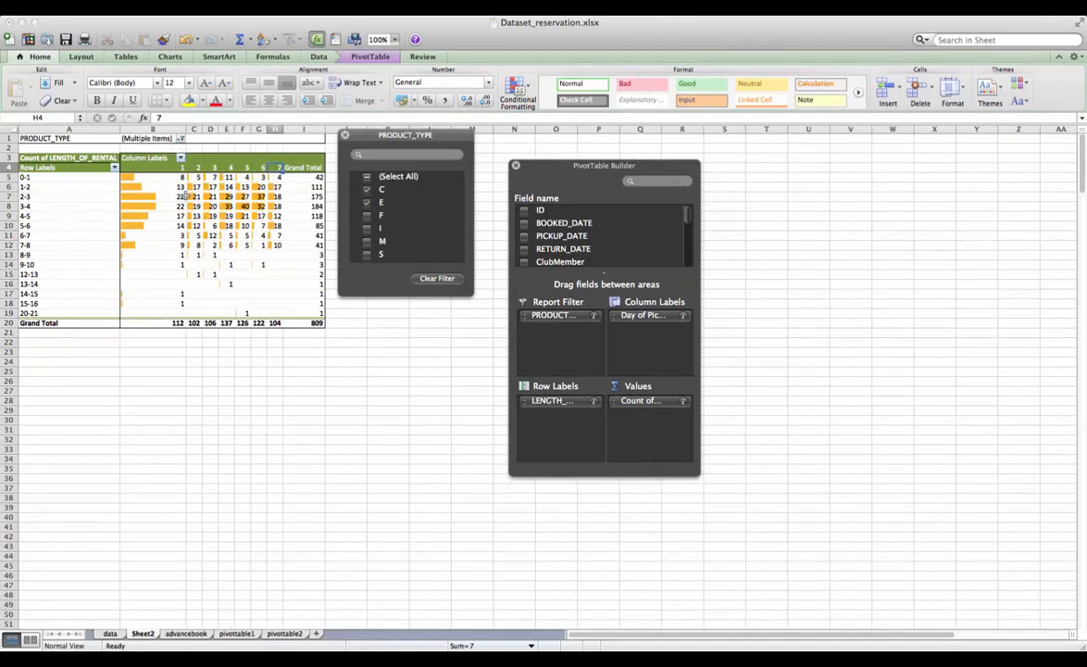
{"action": "left_click", "coordinate": [367, 189]}
{"action": "left_click", "coordinate": [367, 202]}
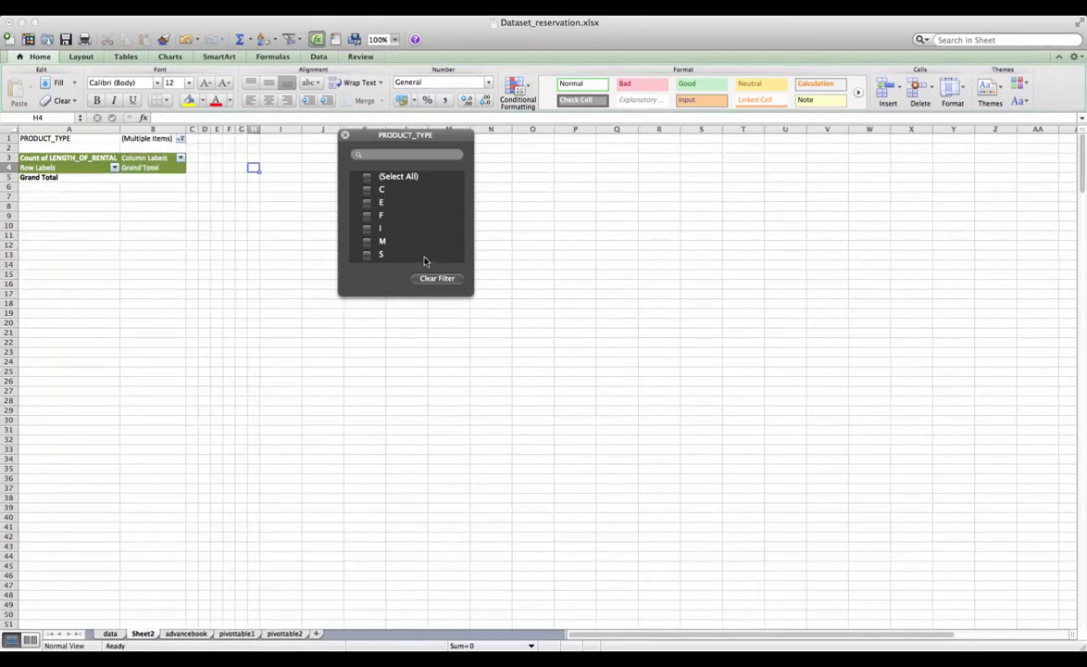
Close the product type filter list and remove PRODUCT_TYPE from the pivot table's report filter.
{"action": "left_click", "coordinate": [345, 135]}
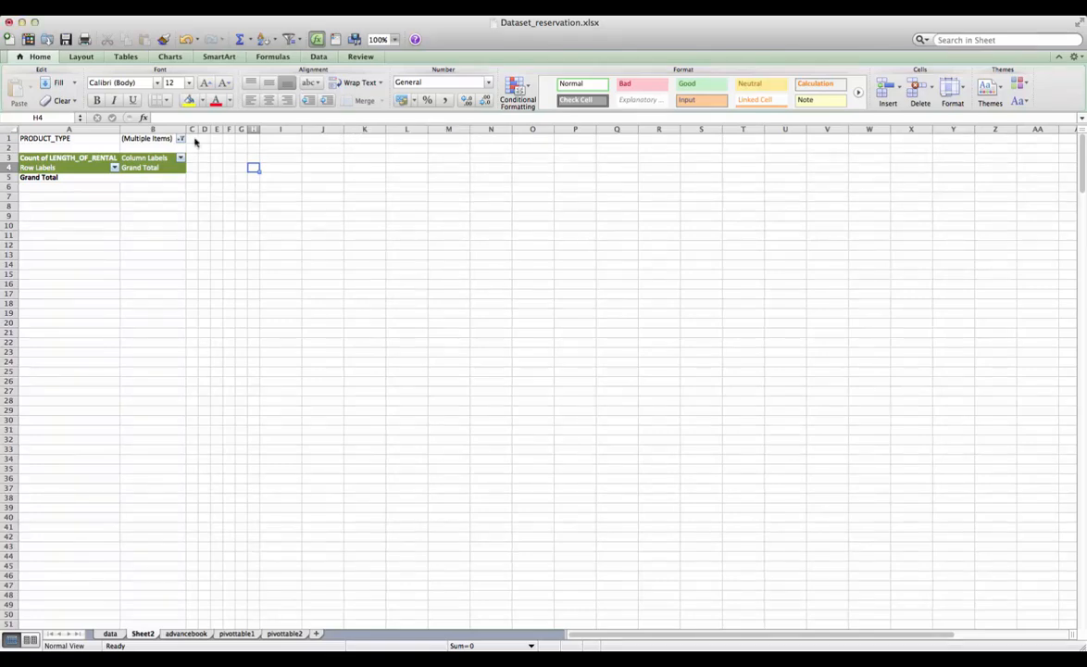
{"action": "left_click", "coordinate": [99, 138]}
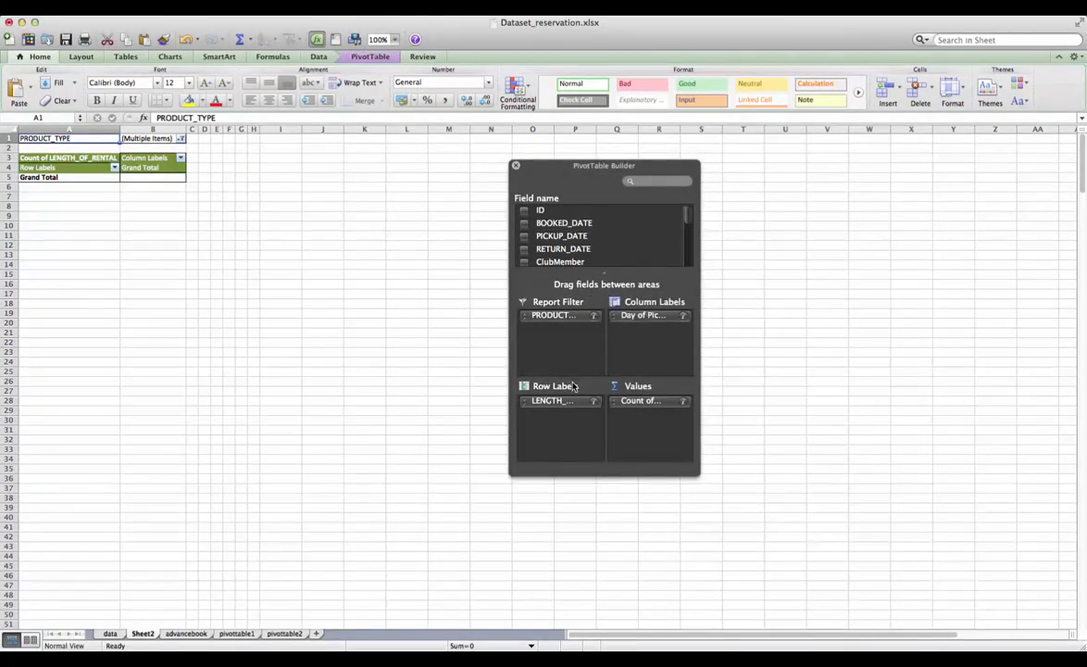
{"action": "left_click_drag", "start_coordinate": [570, 322], "coordinate": [621, 247]}
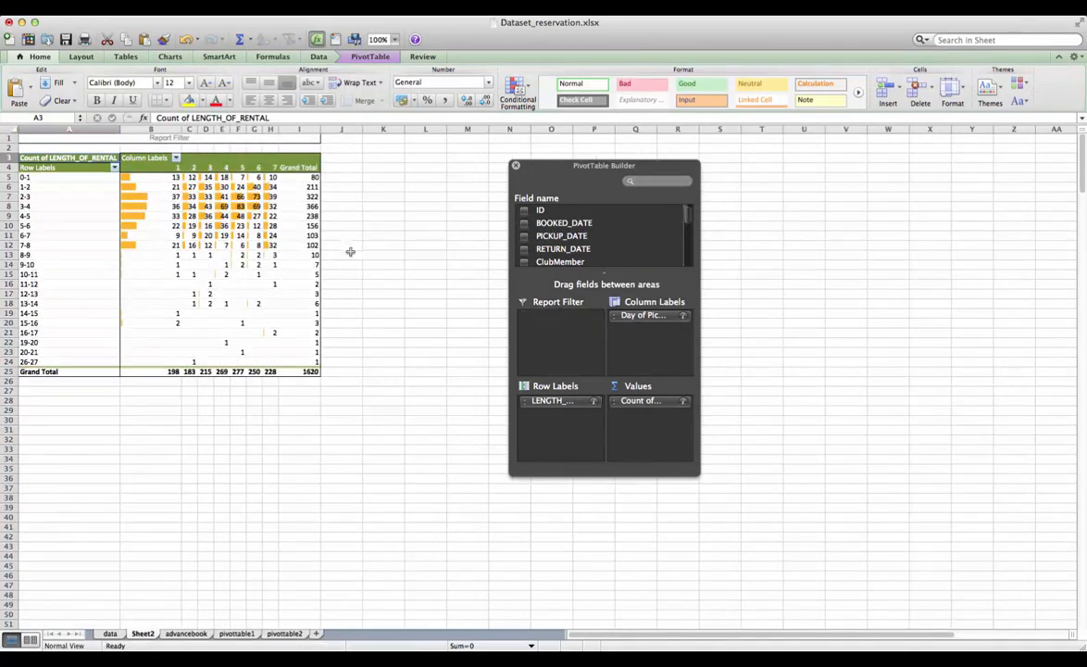
Add ClubMember as the pivot table's report filter and show only the reservations marked Y.
{"action": "left_click", "coordinate": [566, 263]}
{"action": "left_click_drag", "start_coordinate": [562, 263], "coordinate": [562, 326]}
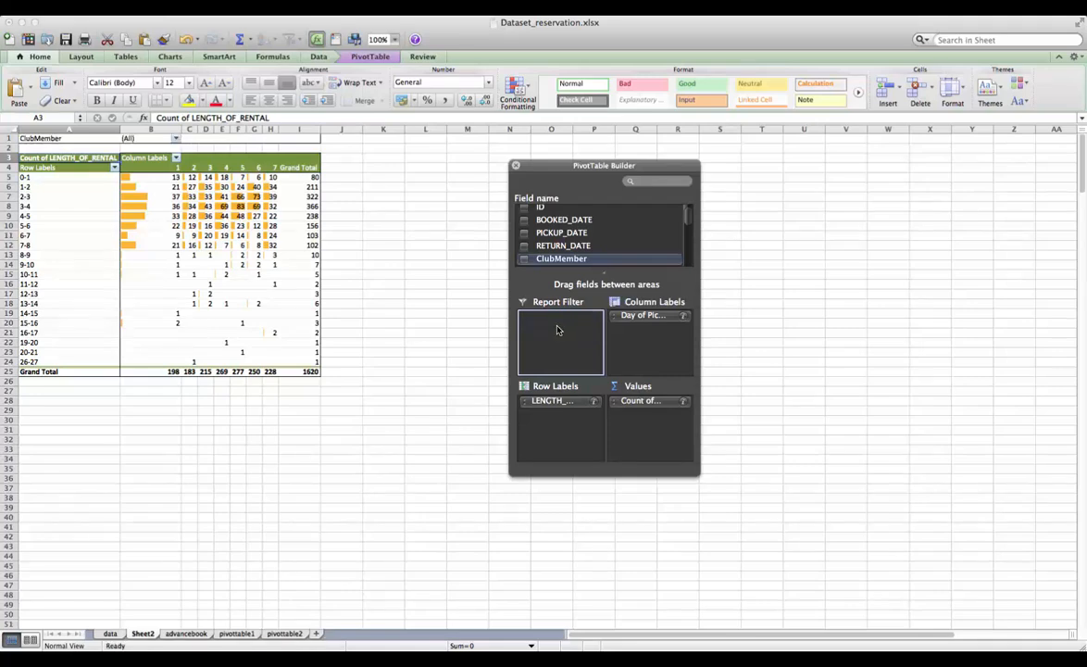
{"action": "left_click", "coordinate": [176, 139]}
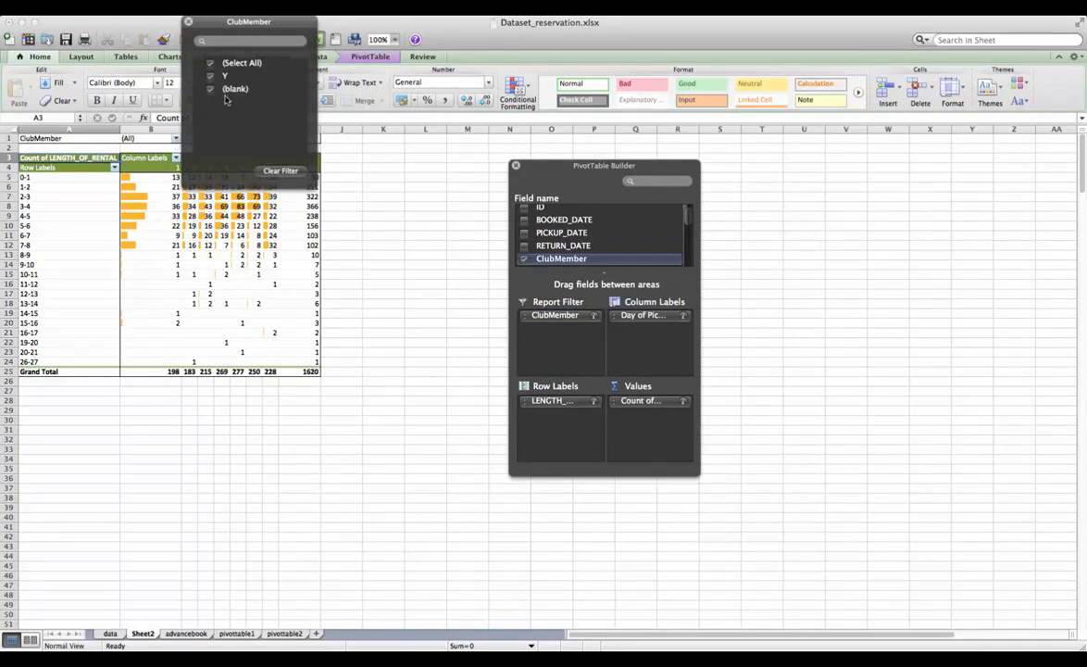
{"action": "left_click", "coordinate": [212, 62]}
{"action": "left_click", "coordinate": [211, 77]}
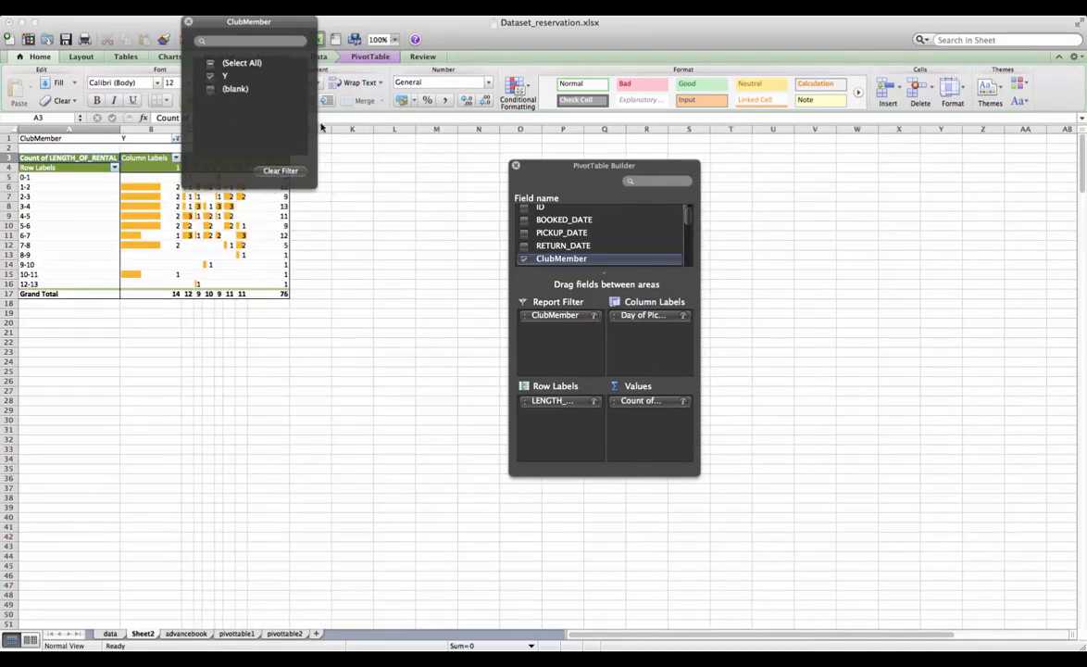
{"action": "left_click_drag", "start_coordinate": [283, 29], "coordinate": [460, 149]}
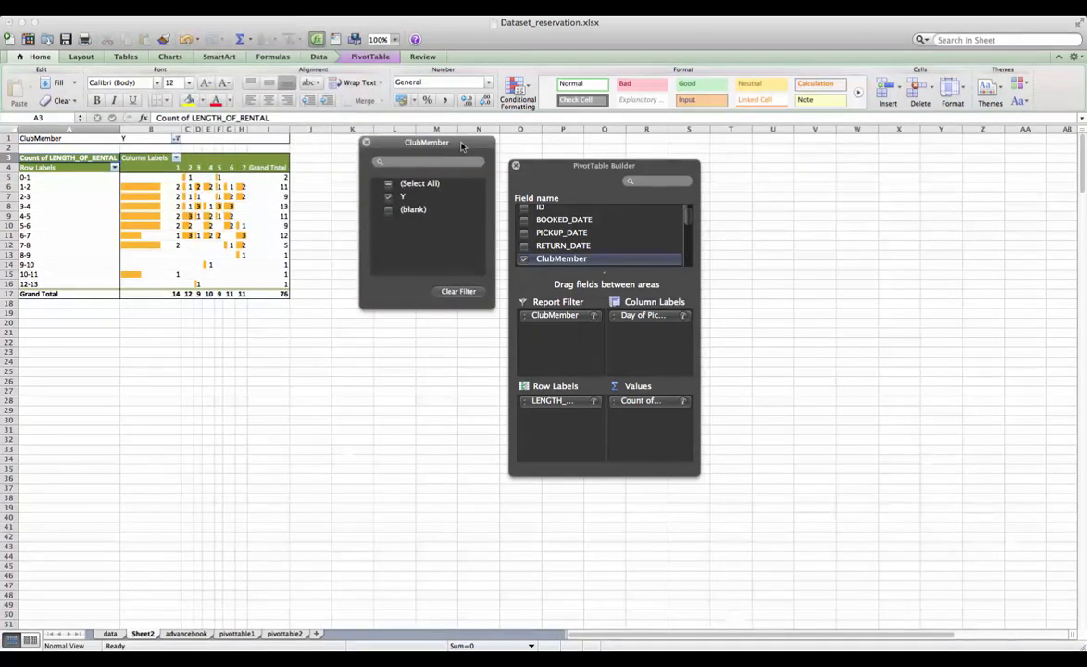